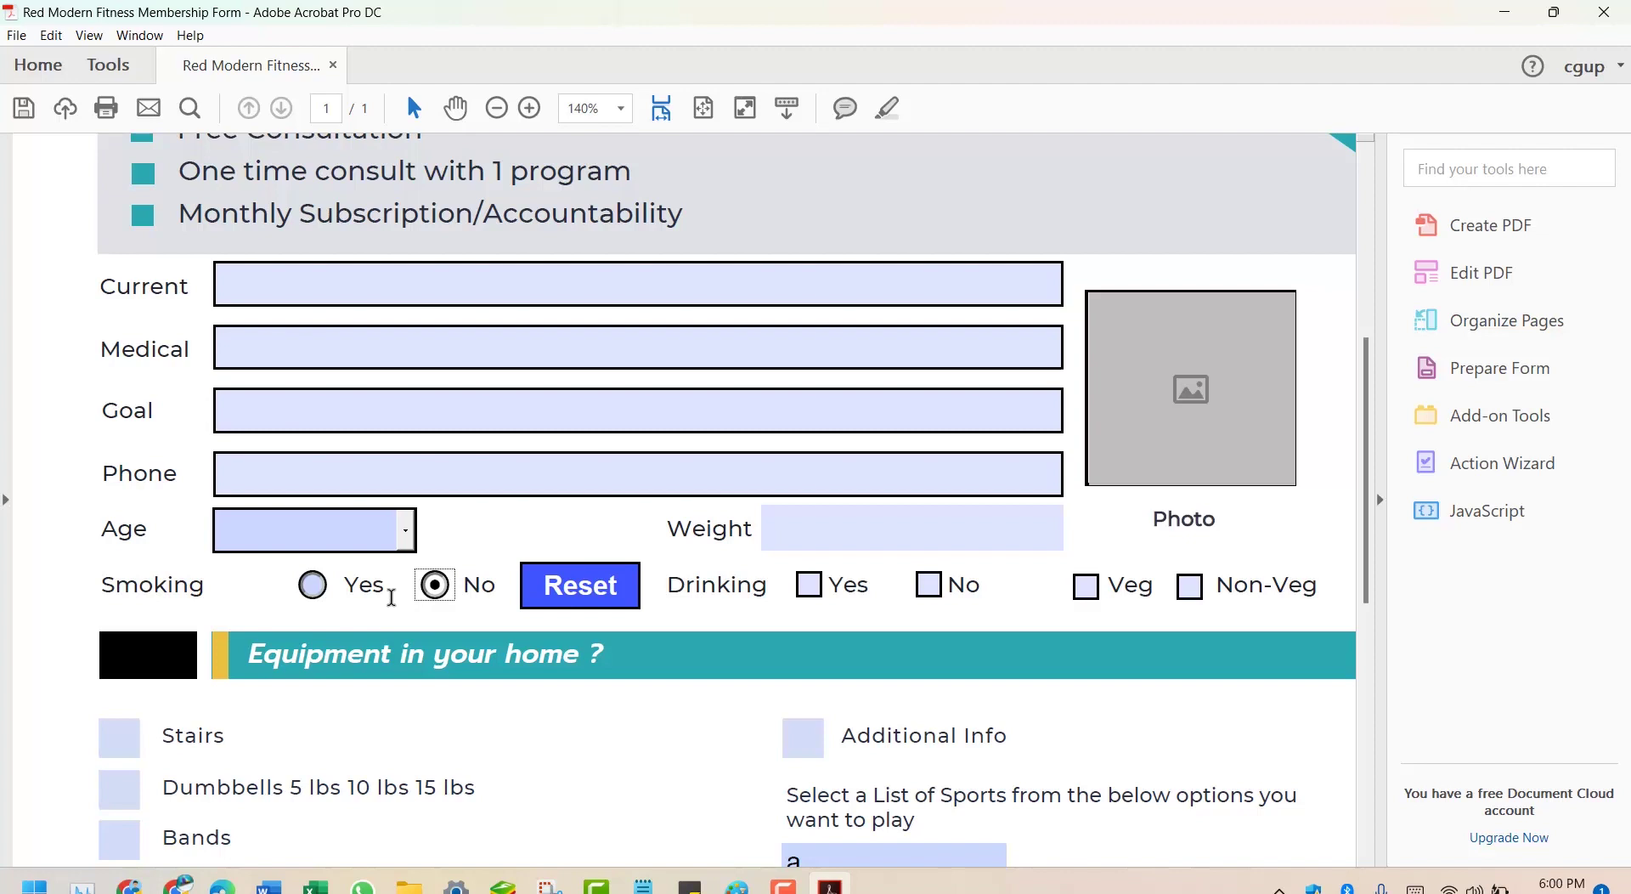
Select No as the Smoking answer on the fitness membership form
{"action": "left_click_drag", "start_coordinate": [281, 597], "coordinate": [442, 594]}
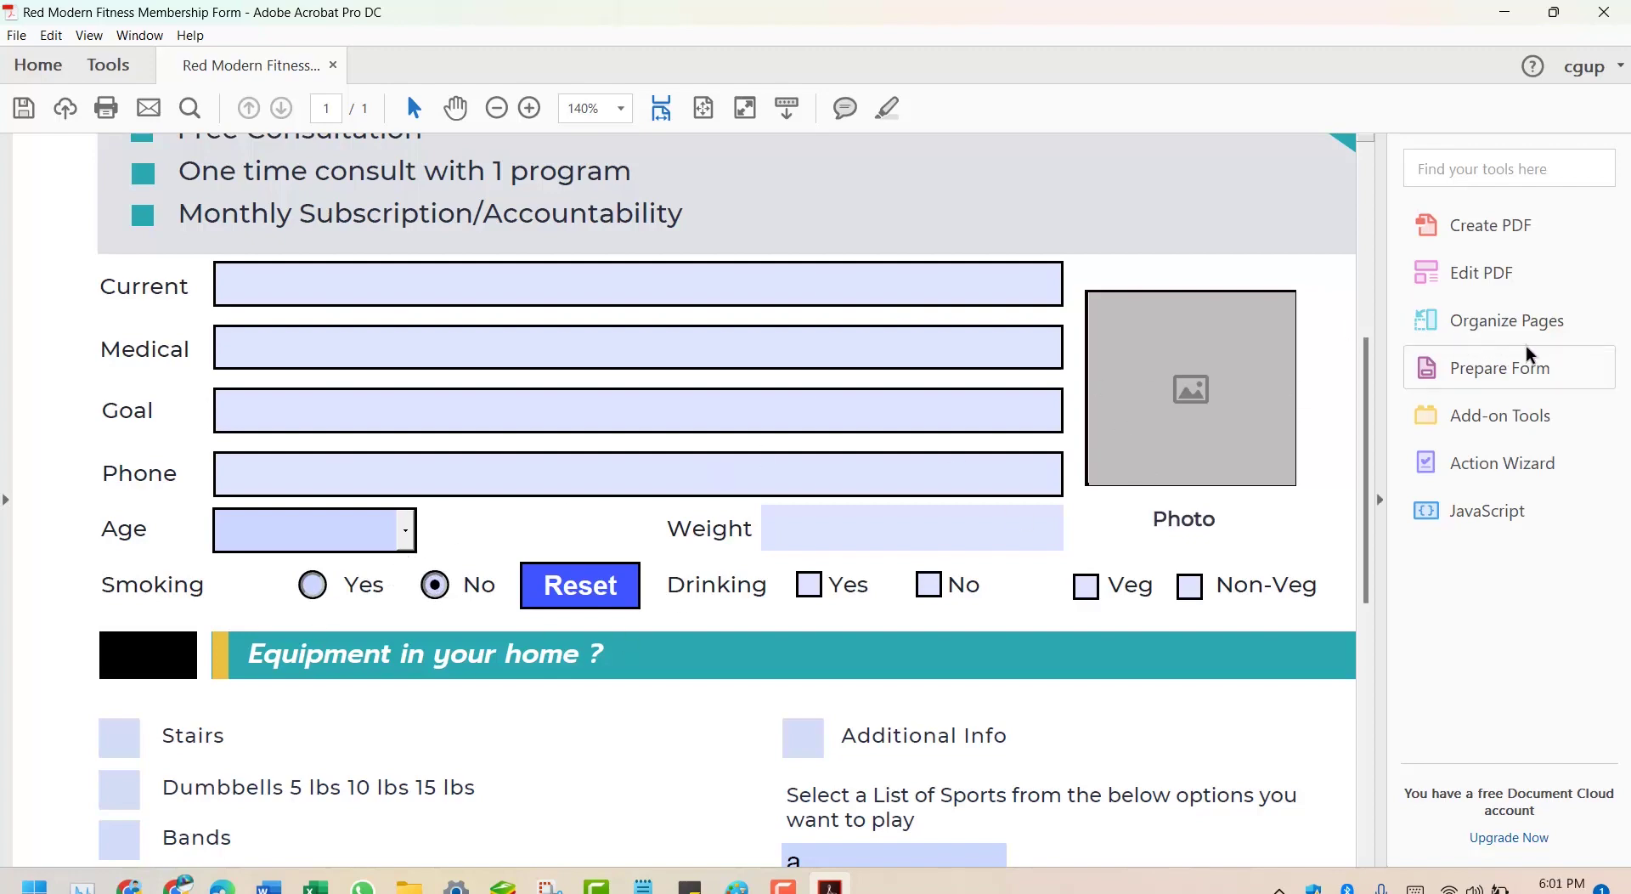
{"action": "left_click", "coordinate": [1485, 377]}
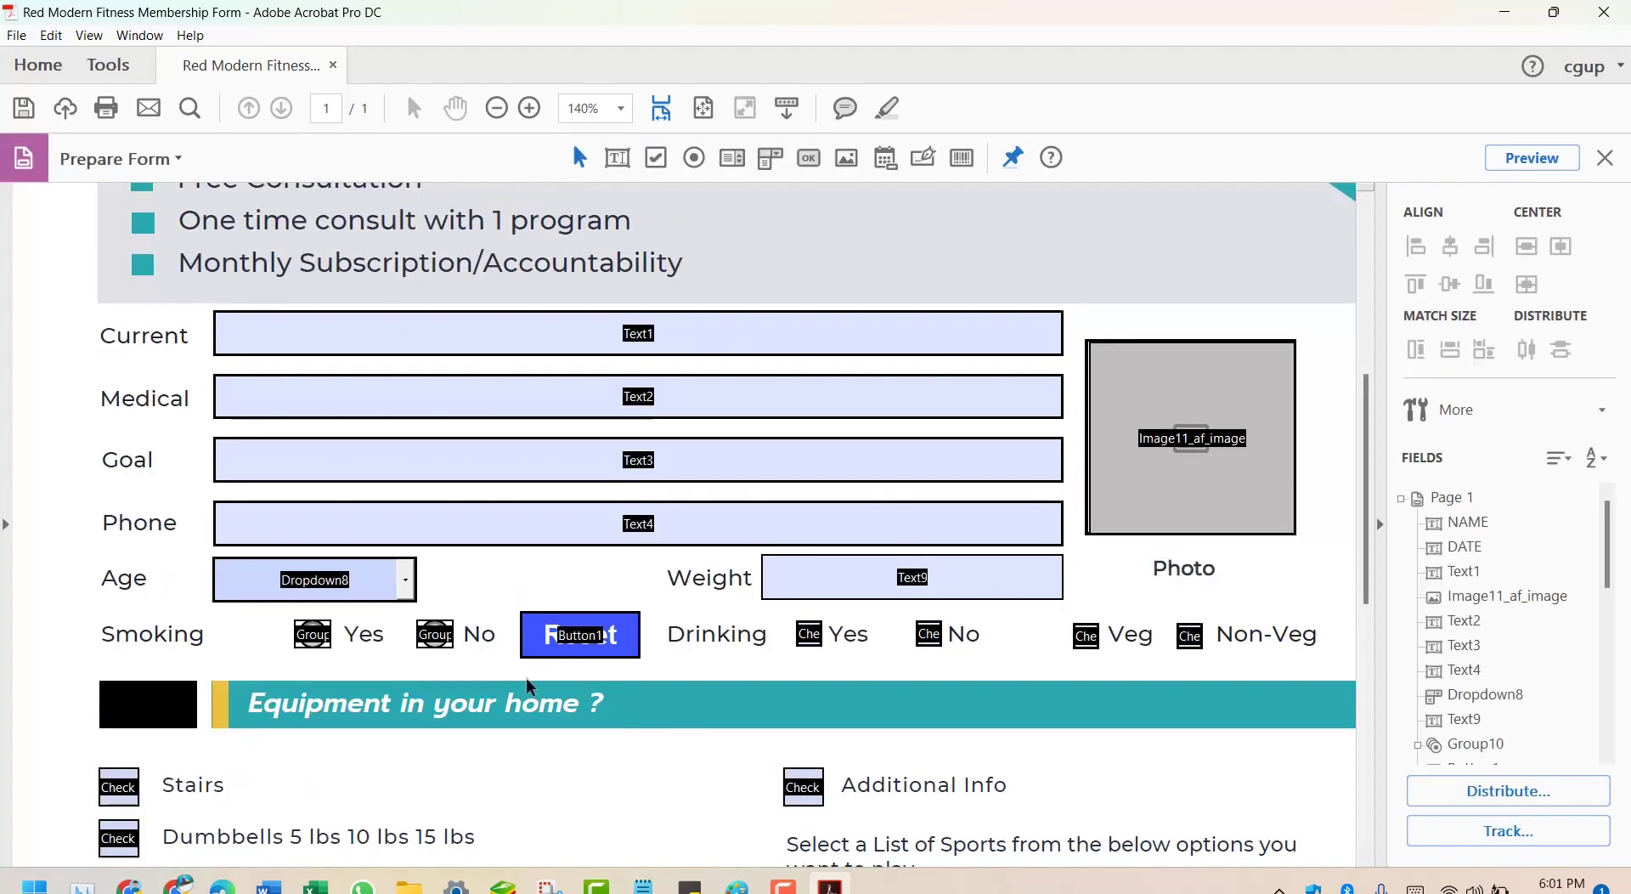
{"action": "double_click", "coordinate": [315, 637]}
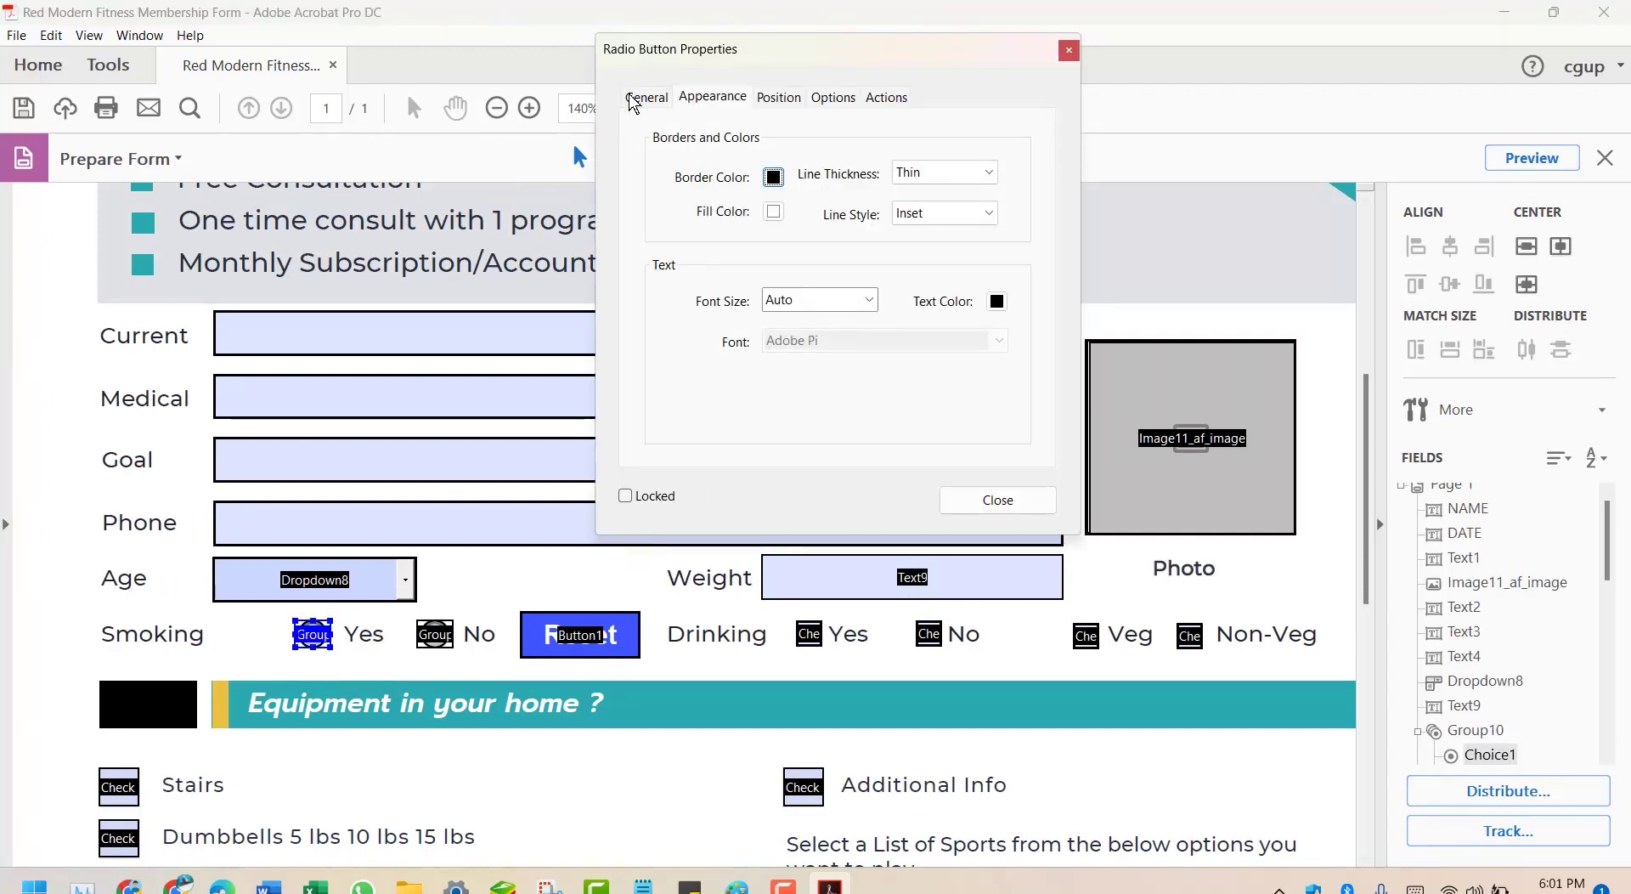
{"action": "left_click", "coordinate": [637, 97]}
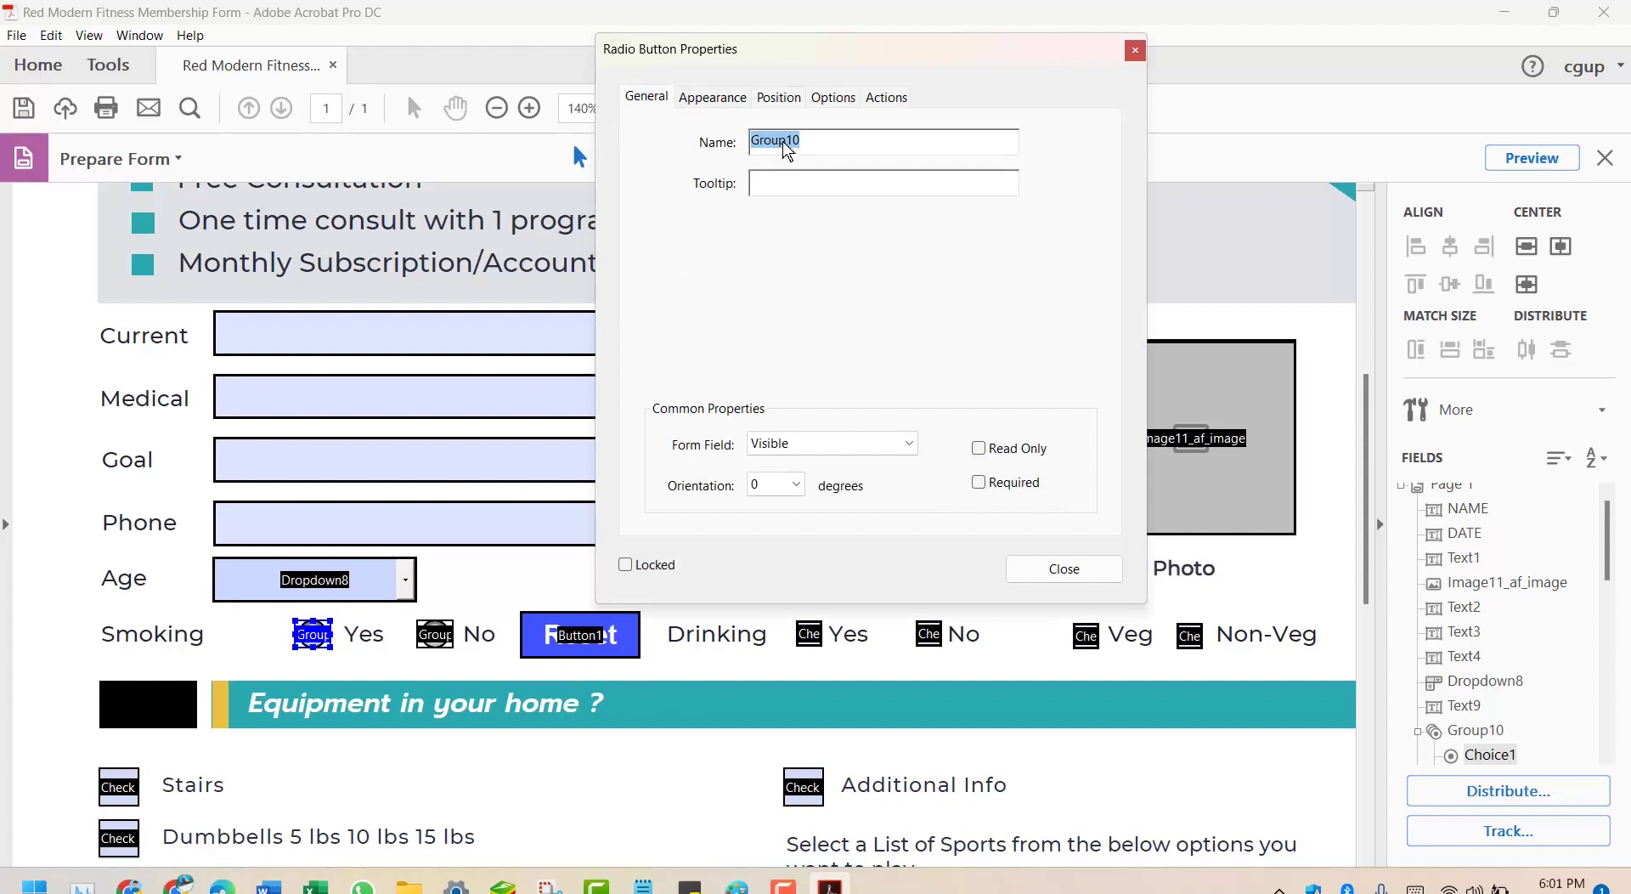
{"action": "left_click", "coordinate": [1062, 567]}
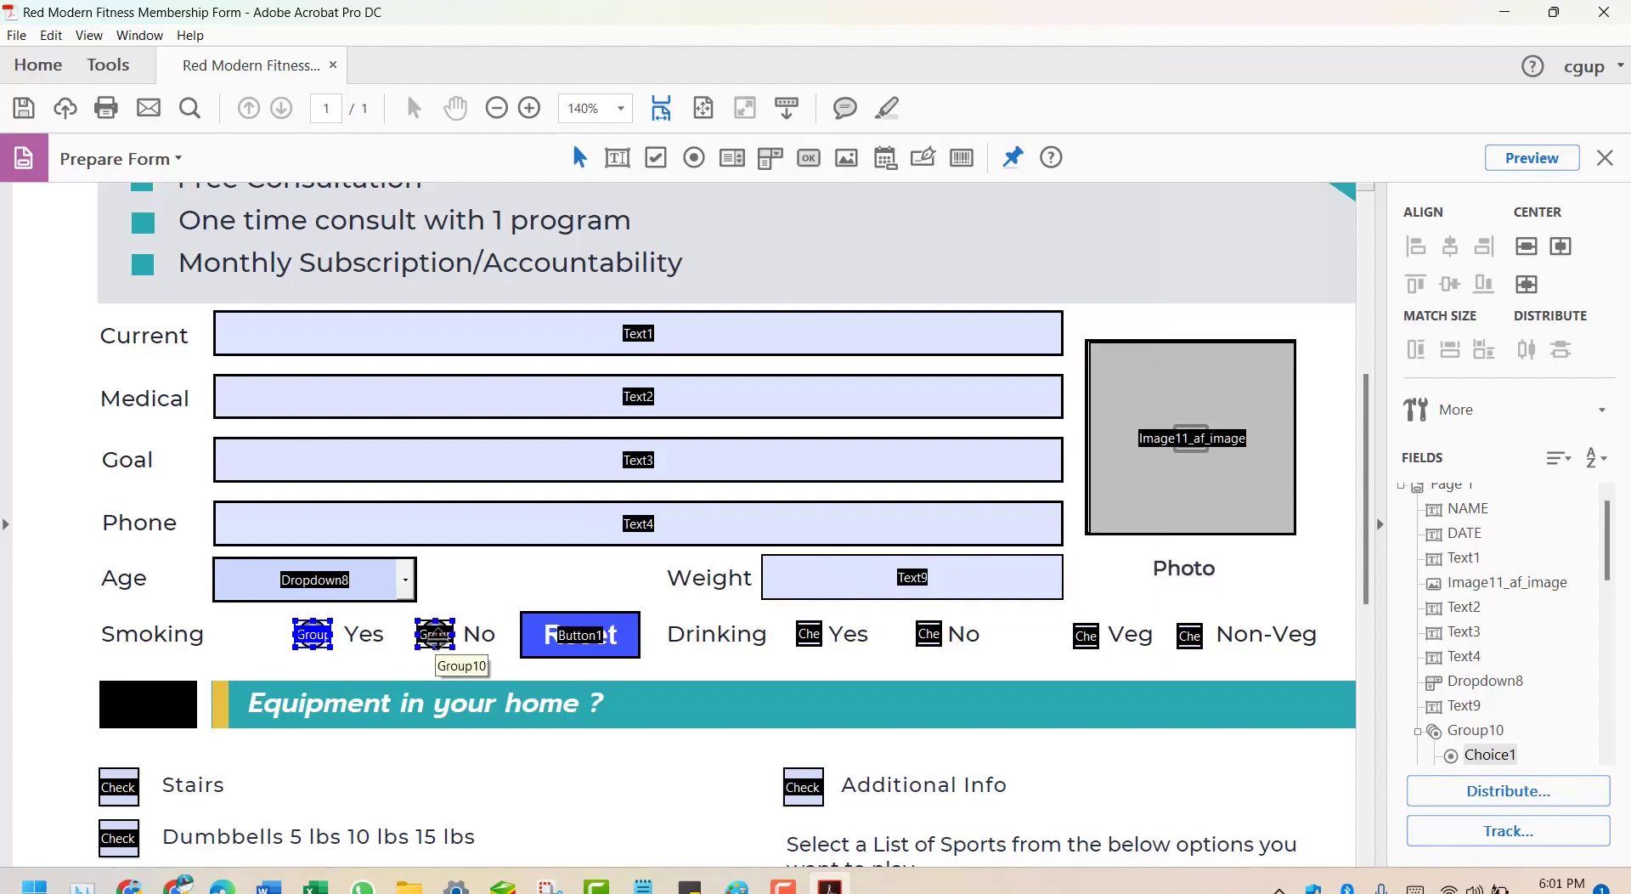
{"action": "left_click", "coordinate": [433, 636], "text": "shift"}
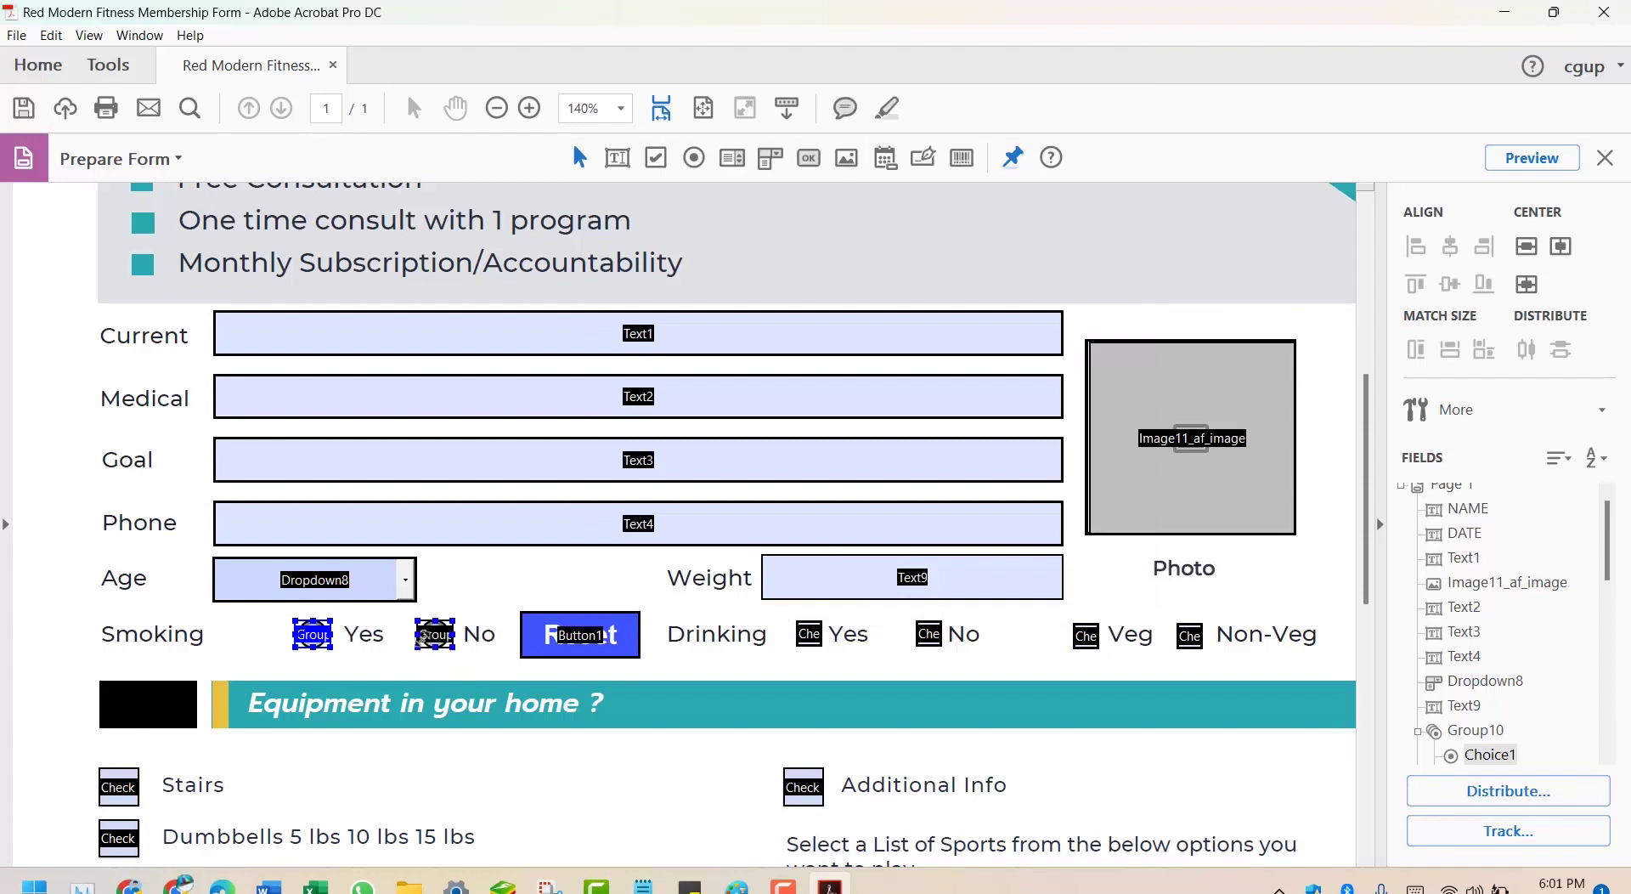
{"action": "double_click", "coordinate": [435, 636]}
{"action": "left_click", "coordinate": [820, 142]}
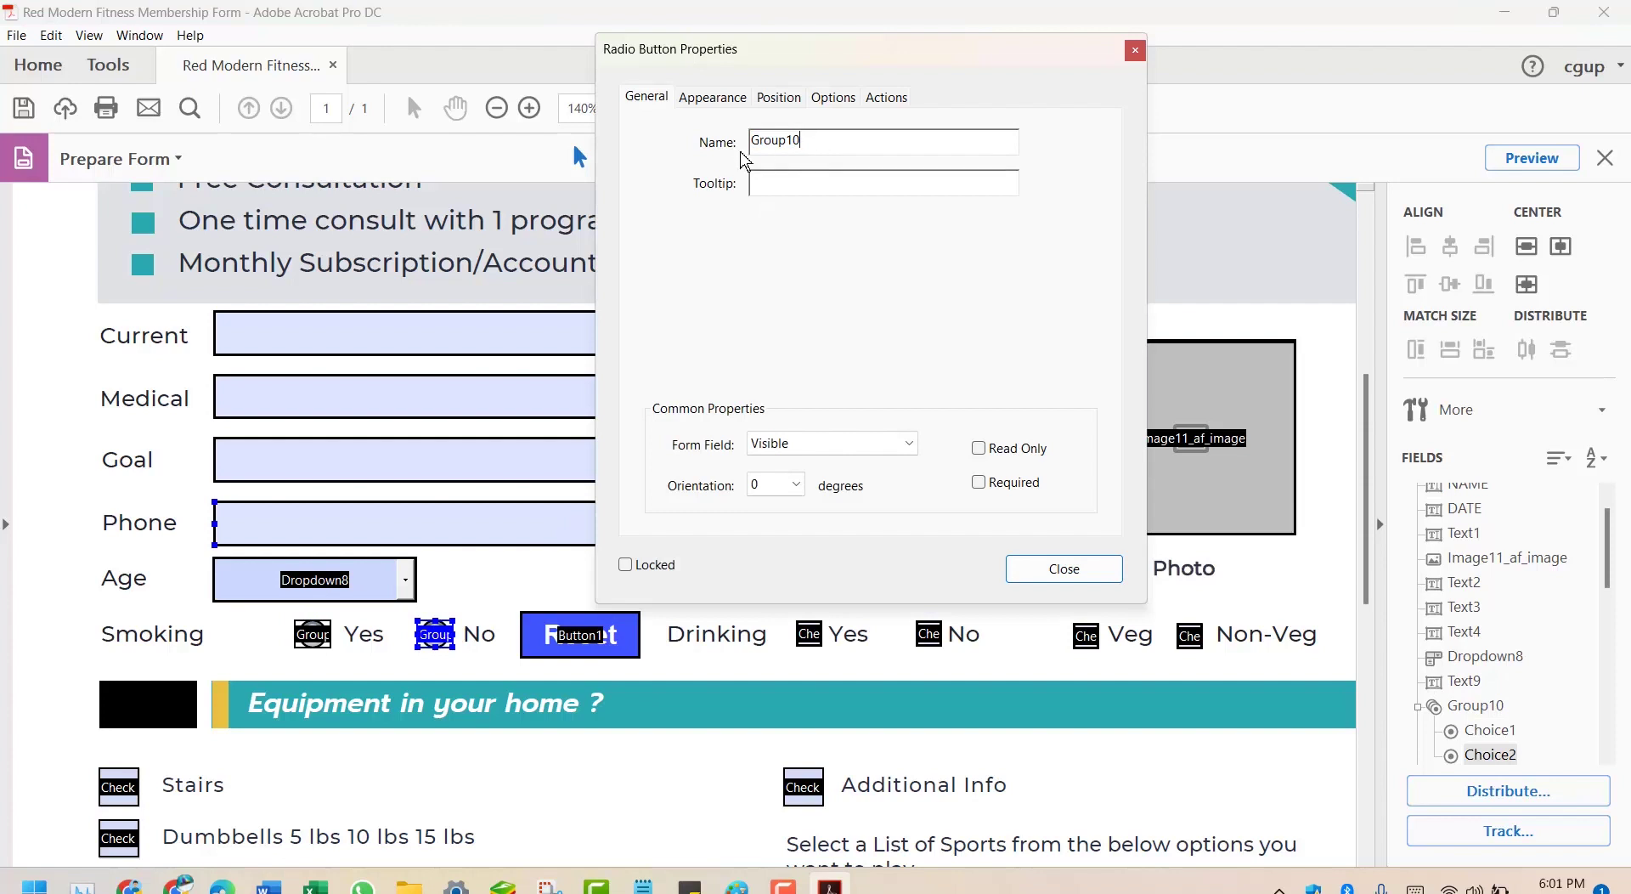
{"action": "left_click", "coordinate": [1057, 568]}
{"action": "left_click", "coordinate": [312, 634]}
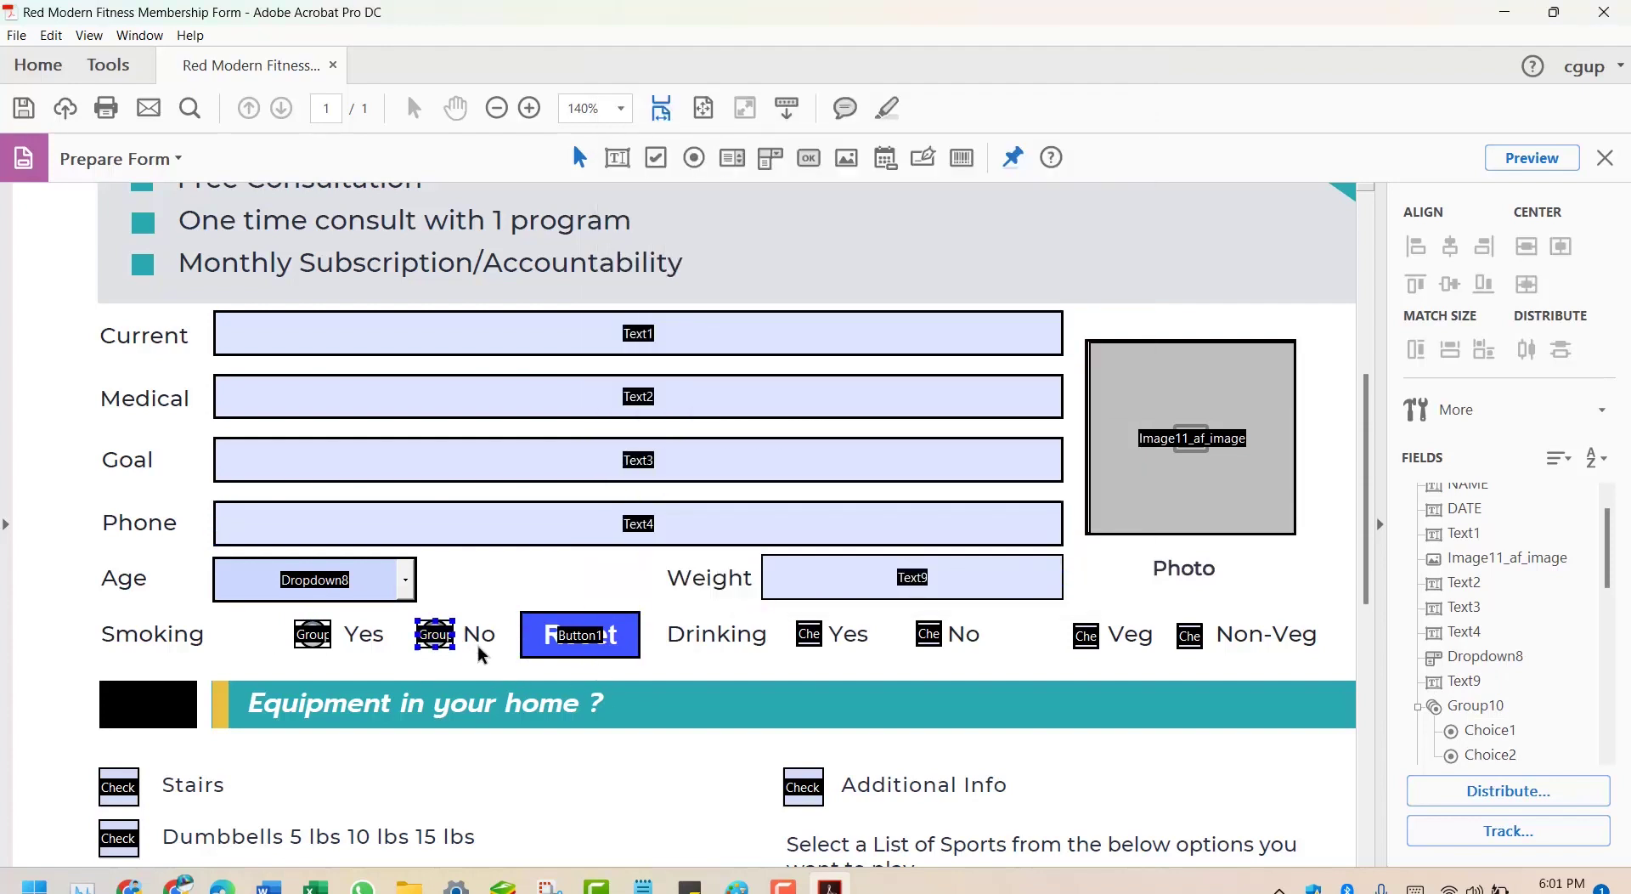
{"action": "left_click", "coordinate": [379, 650]}
Leave form editing and toggle the Smoking radios between Yes and No, ending on Yes
{"action": "left_click", "coordinate": [1604, 158]}
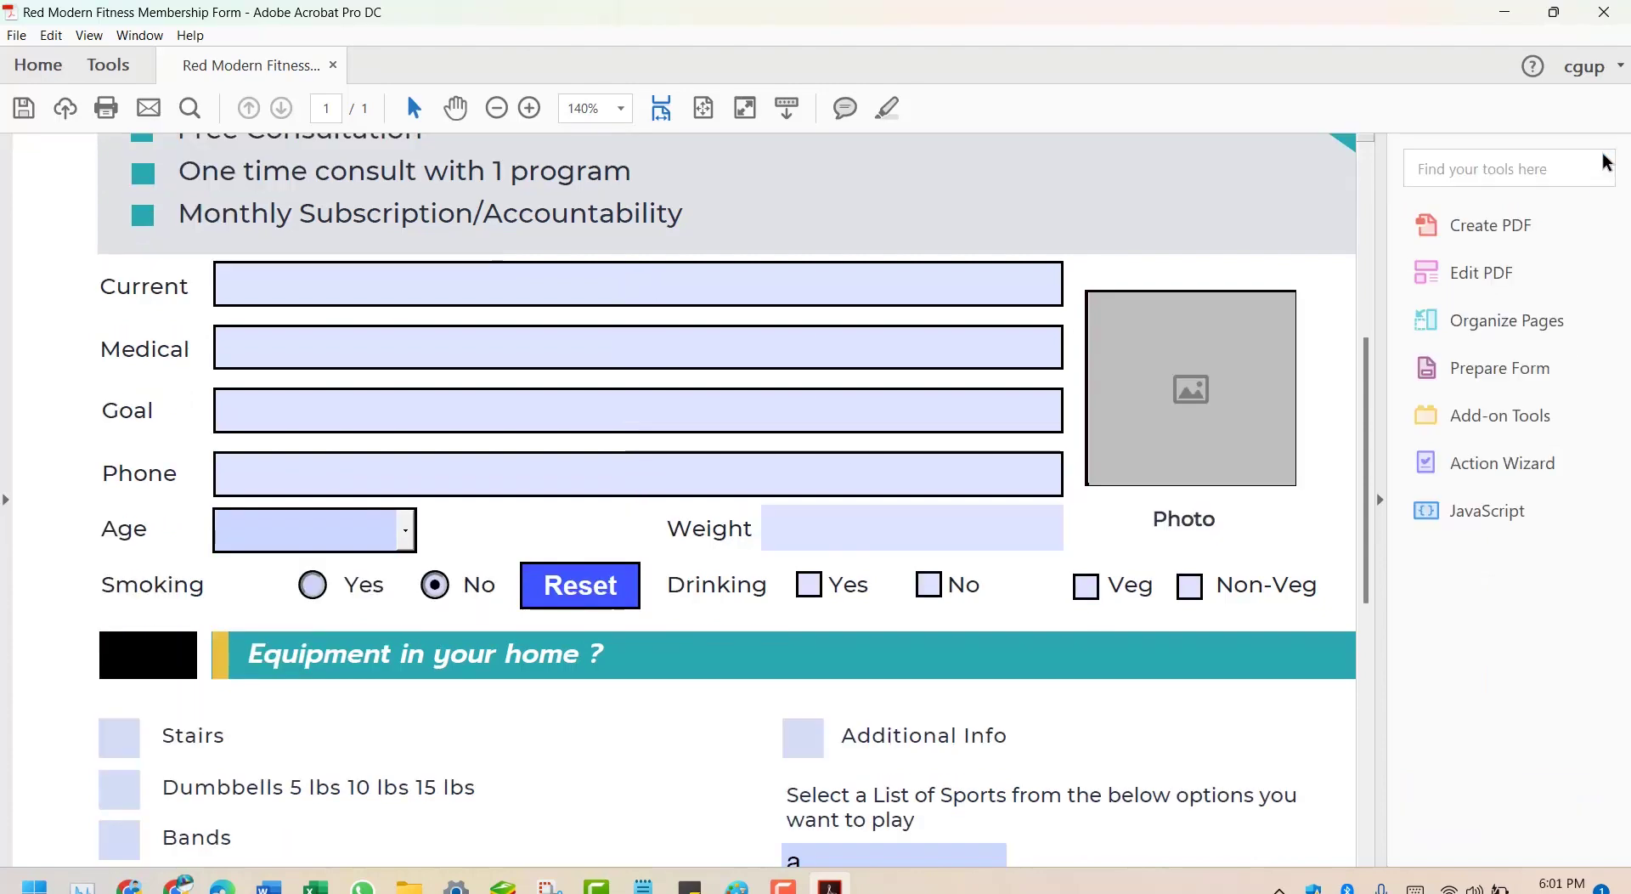
{"action": "left_click", "coordinate": [311, 585]}
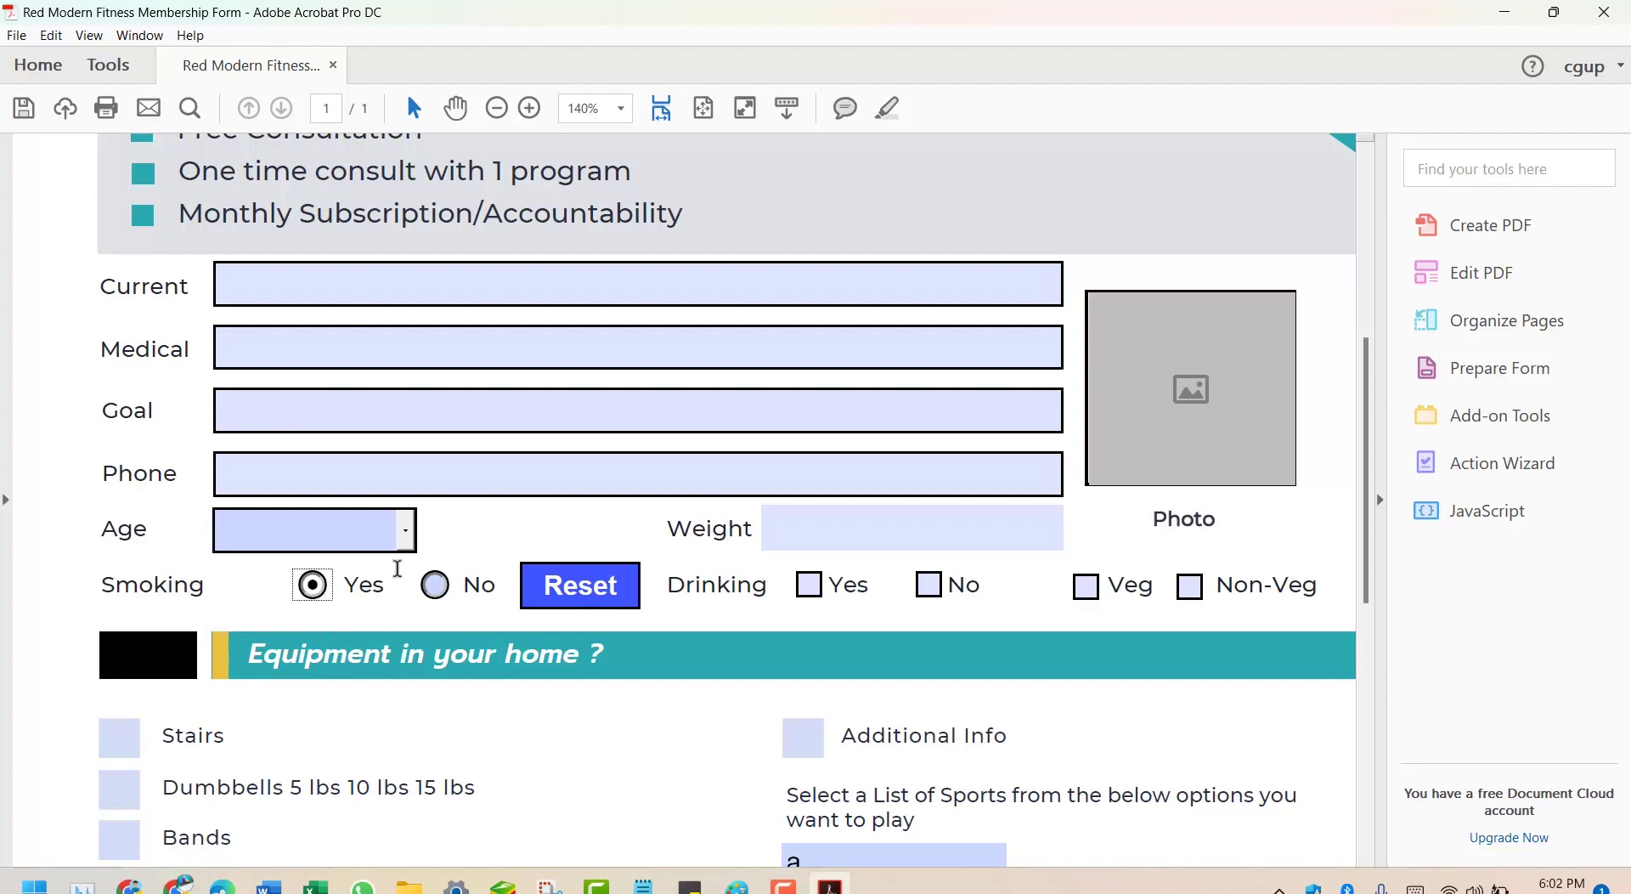
{"action": "left_click", "coordinate": [435, 587]}
{"action": "left_click", "coordinate": [311, 586]}
{"action": "left_click", "coordinate": [311, 586]}
{"action": "left_click", "coordinate": [311, 586]}
Click Smoking Yes several more times to confirm it stays selected
{"action": "left_click", "coordinate": [321, 593]}
{"action": "left_click", "coordinate": [316, 592]}
{"action": "left_click", "coordinate": [316, 593]}
{"action": "left_click", "coordinate": [312, 595]}
{"action": "left_click", "coordinate": [317, 588]}
{"action": "left_click", "coordinate": [260, 583]}
Toggle the Smoking answer between Yes and No using clicks, Tab and Space
{"action": "left_click", "coordinate": [313, 595]}
{"action": "key", "text": "Tab"}
{"action": "key", "text": "space"}
{"action": "left_click", "coordinate": [321, 591]}
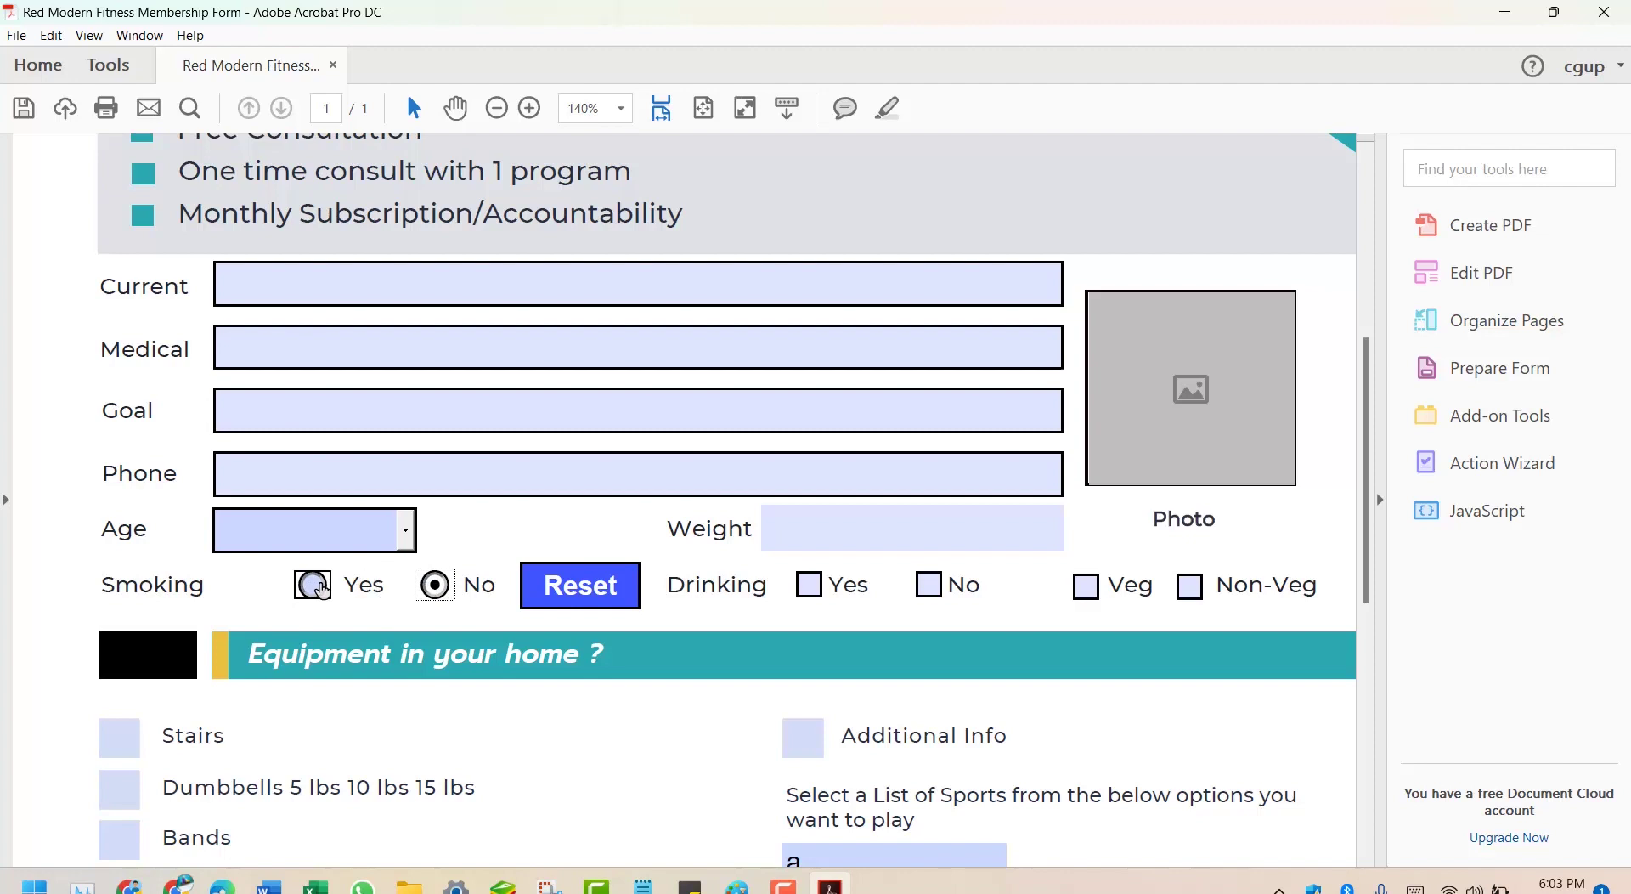
{"action": "left_click", "coordinate": [435, 584]}
{"action": "left_click", "coordinate": [436, 584]}
{"action": "mouse_move", "coordinate": [436, 585]}
{"action": "left_mouse_down"}
{"action": "mouse_move", "coordinate": [409, 601]}
{"action": "mouse_move", "coordinate": [227, 589]}
{"action": "mouse_move", "coordinate": [341, 586]}
{"action": "left_mouse_up"}
{"action": "left_click", "coordinate": [313, 585]}
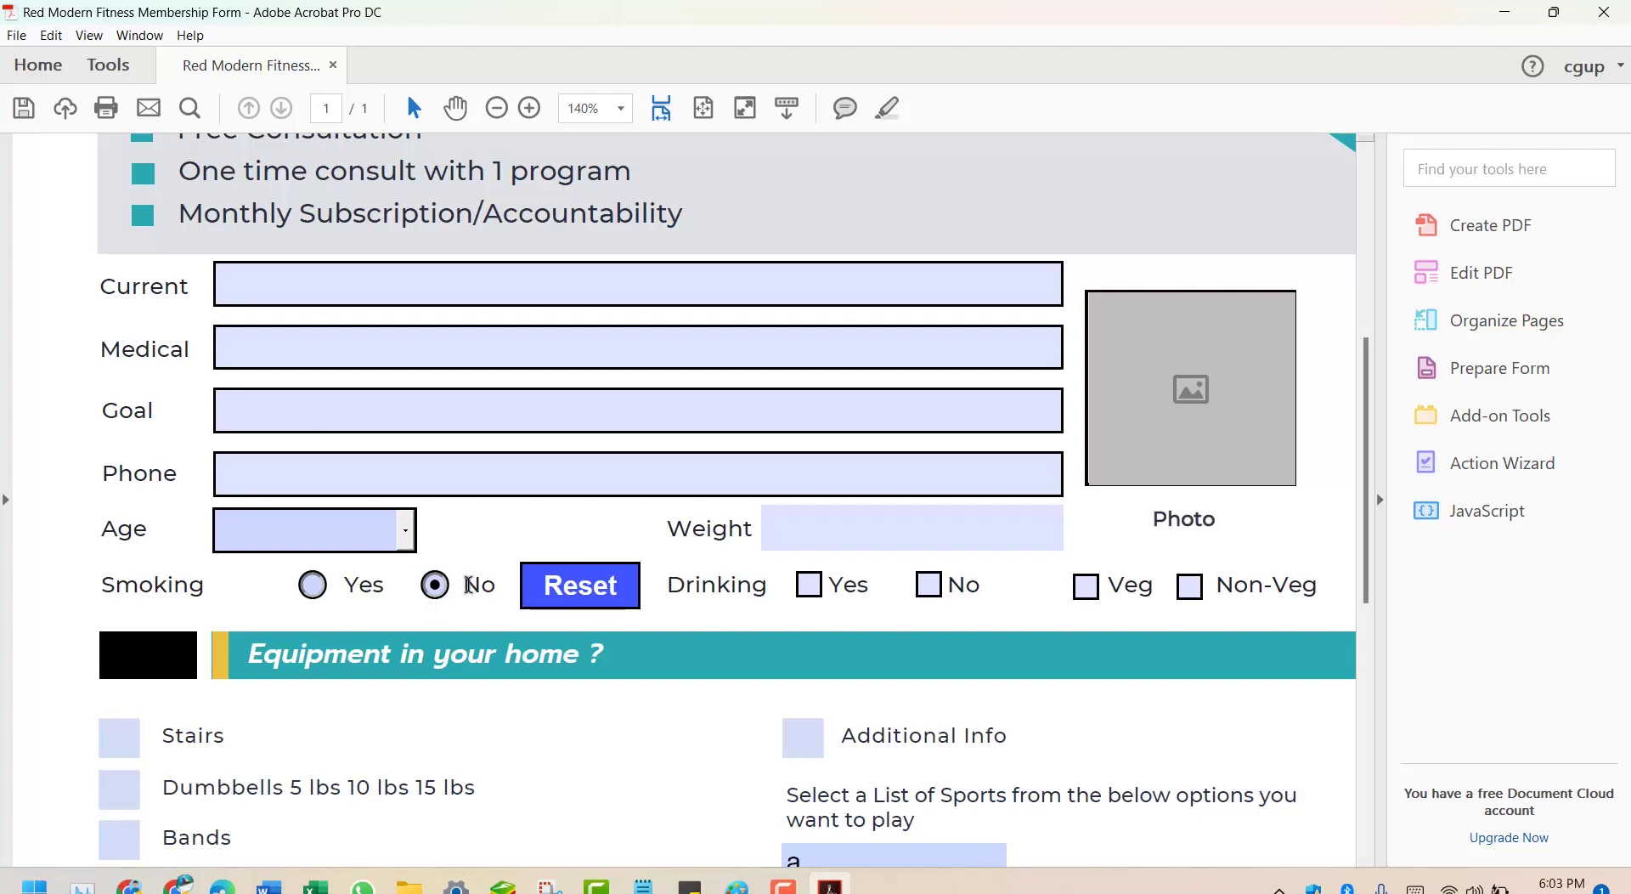
Use the Reset button to clear the Smoking answer so neither Yes nor No is chosen
{"action": "left_click", "coordinate": [531, 592]}
{"action": "left_click", "coordinate": [448, 587]}
{"action": "left_click", "coordinate": [566, 602]}
{"action": "left_click", "coordinate": [438, 592]}
{"action": "left_click_drag", "start_coordinate": [452, 595], "coordinate": [592, 552]}
{"action": "left_click", "coordinate": [611, 605]}
{"action": "left_click_drag", "start_coordinate": [73, 571], "coordinate": [492, 604]}
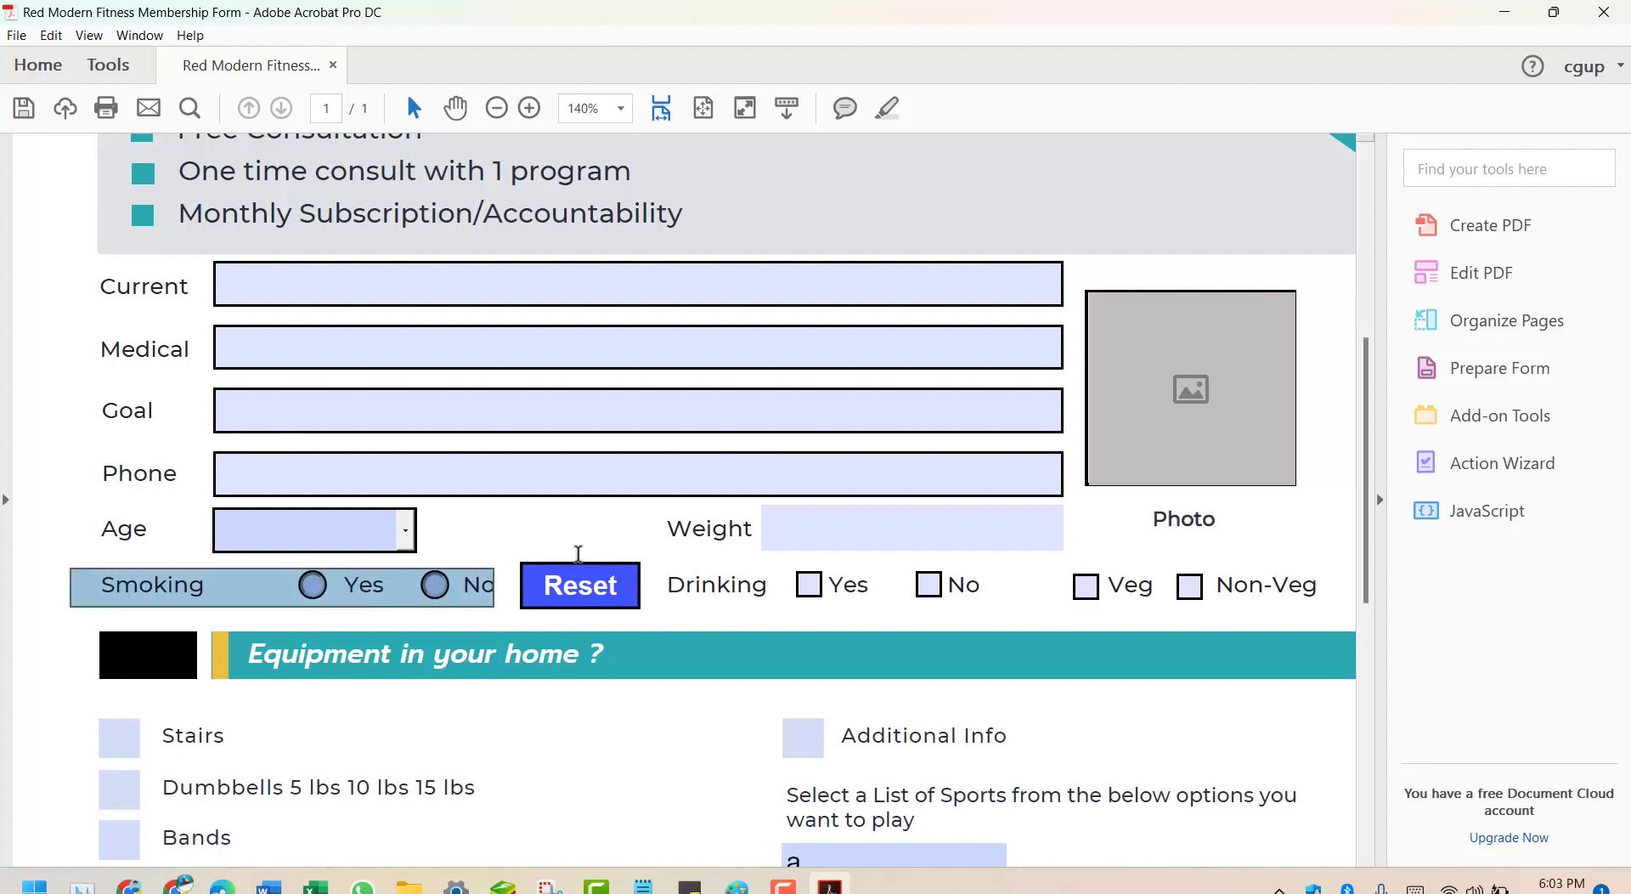
{"action": "left_click", "coordinate": [601, 587]}
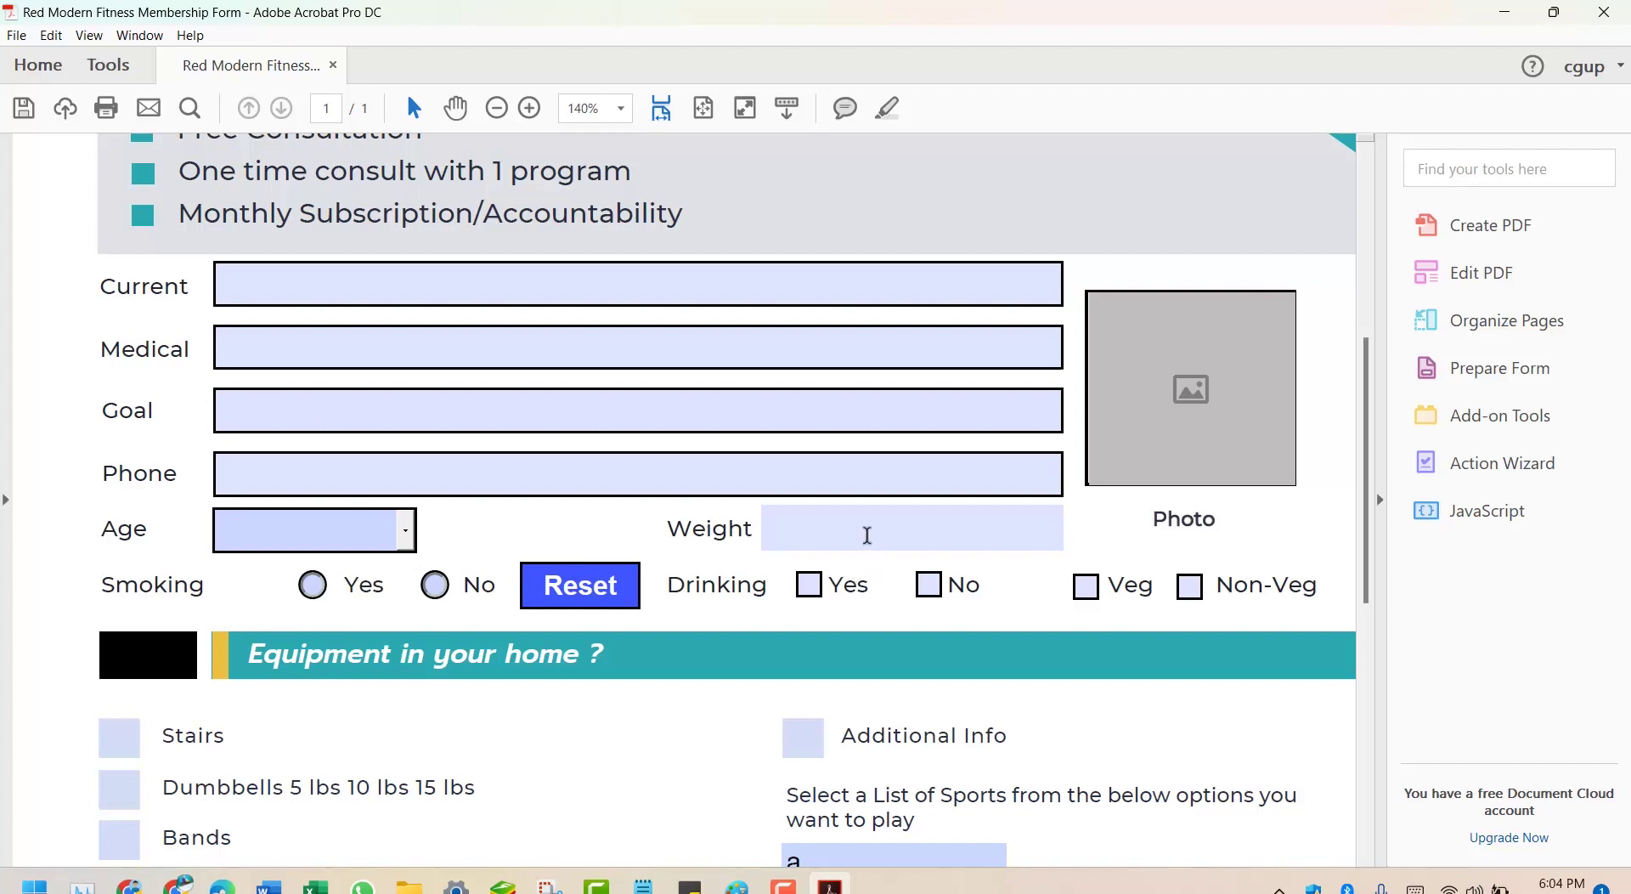
Tick the Veg and Non-Veg checkboxes together, then switch back to Prepare Form mode
{"action": "left_click_drag", "start_coordinate": [668, 588], "coordinate": [776, 591]}
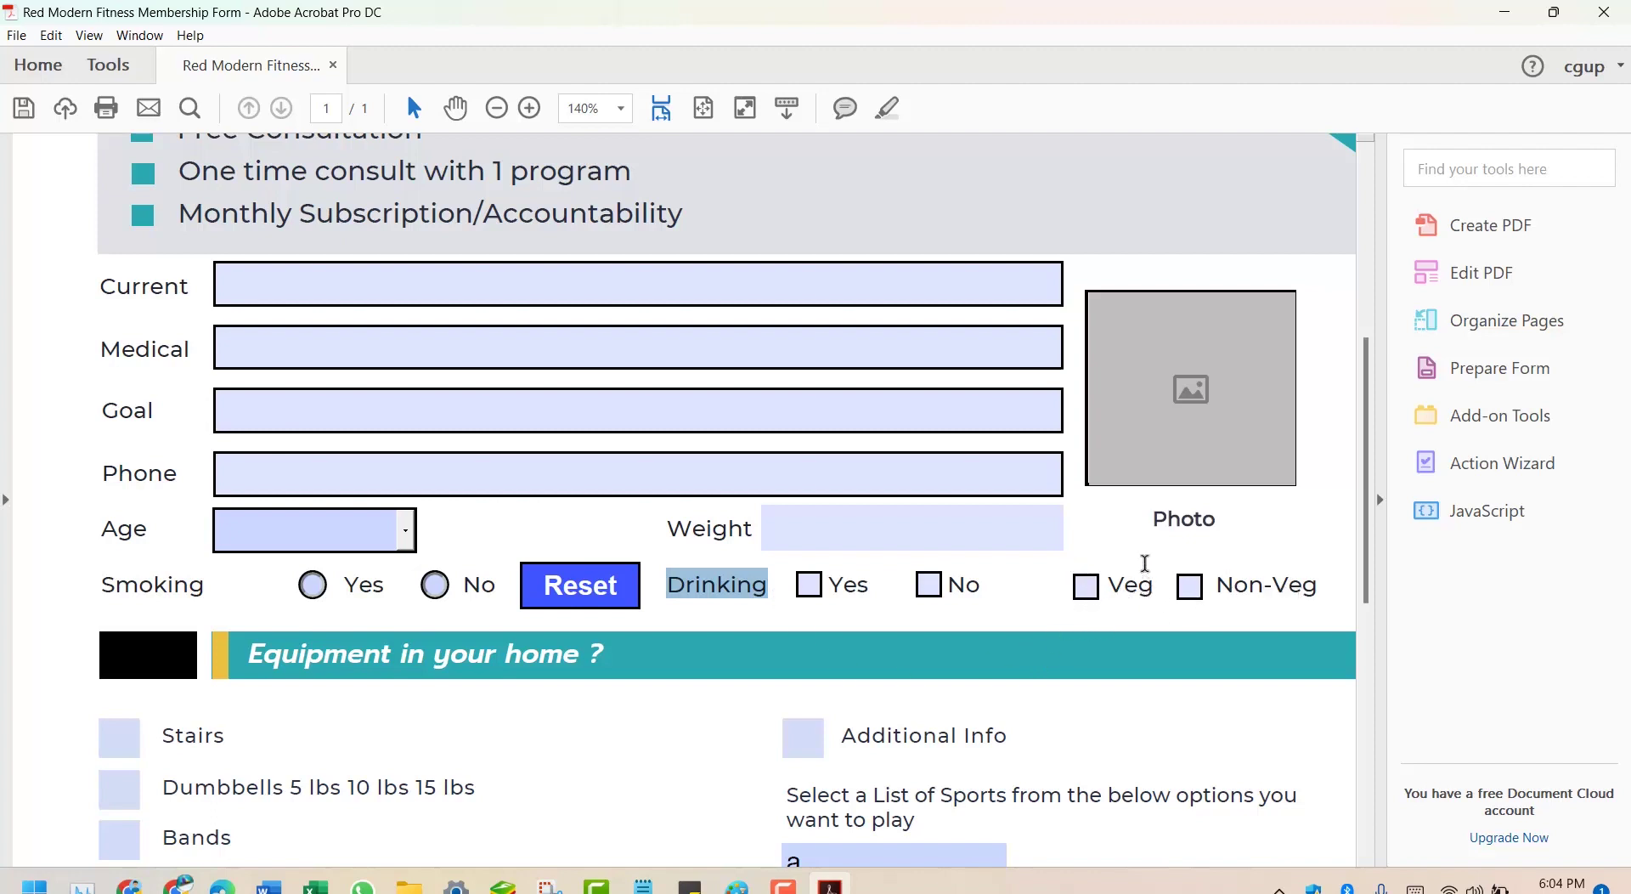
{"action": "left_click", "coordinate": [1139, 585]}
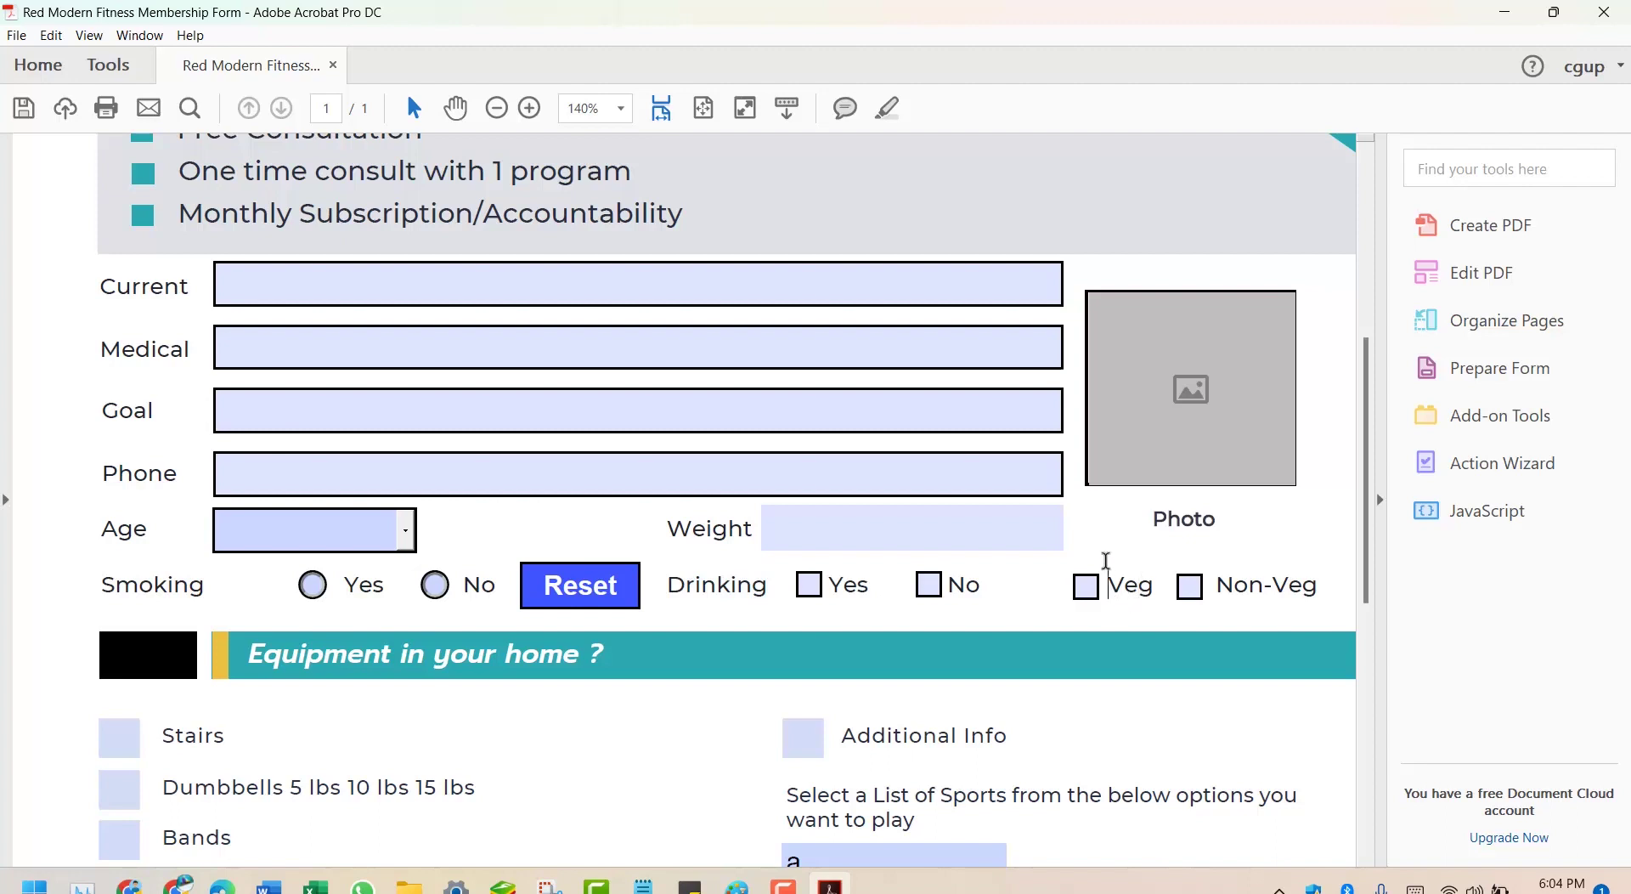
{"action": "left_click", "coordinate": [1085, 594]}
{"action": "left_click", "coordinate": [1197, 598]}
{"action": "left_click", "coordinate": [1470, 370]}
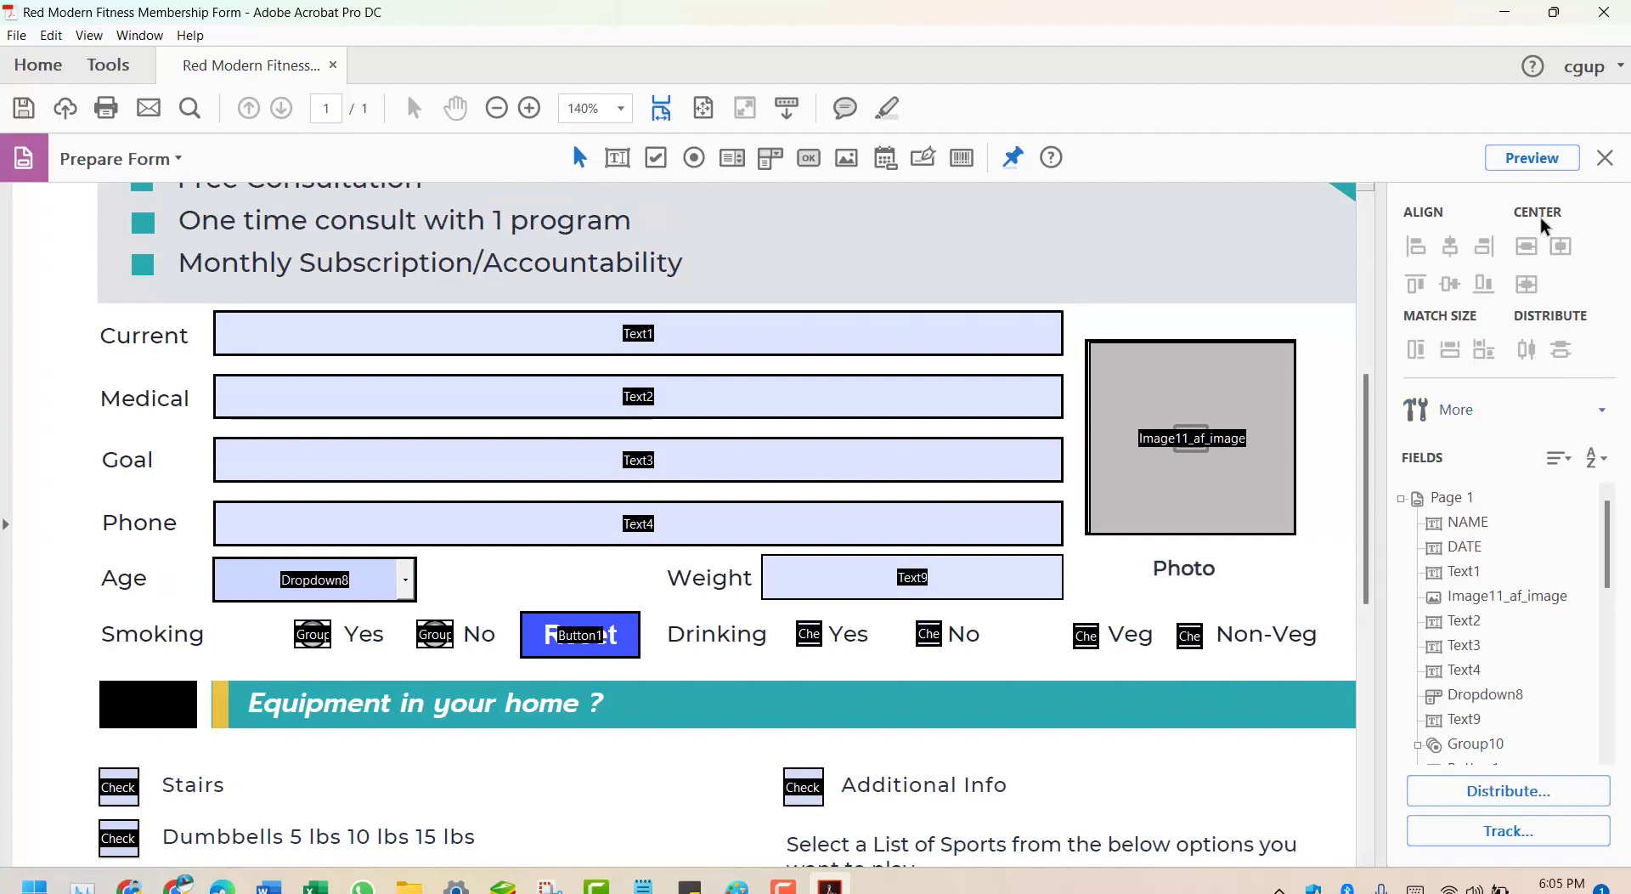
Check the Veg checkbox's properties, confirming its field name is Check Box3
{"action": "left_click", "coordinate": [1086, 636]}
{"action": "double_click", "coordinate": [1086, 635]}
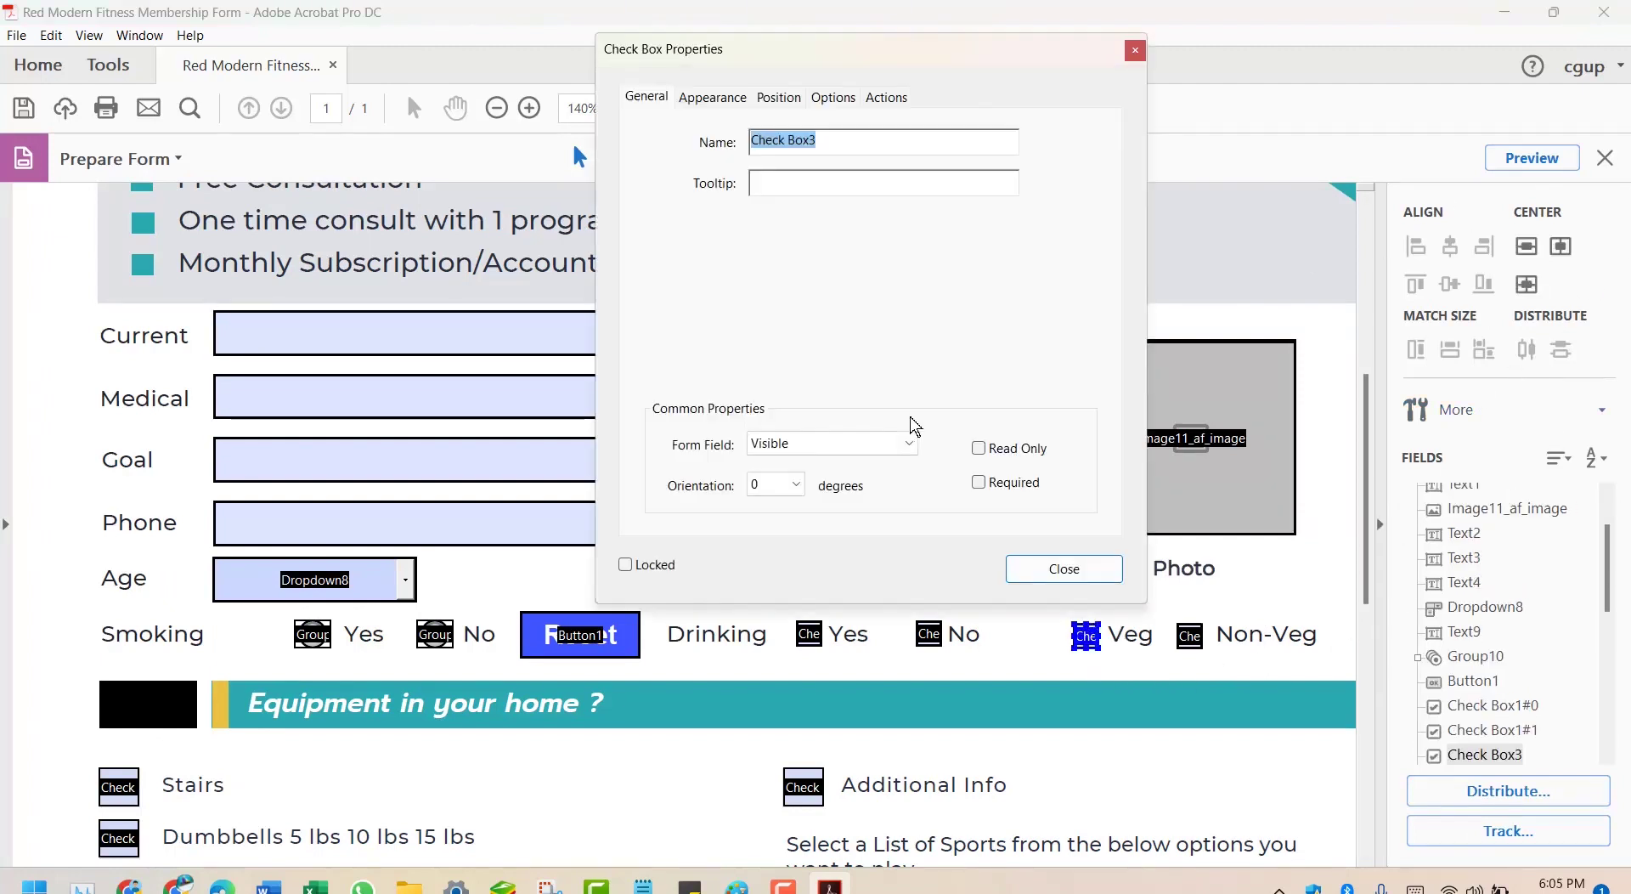
{"action": "left_click", "coordinate": [834, 145]}
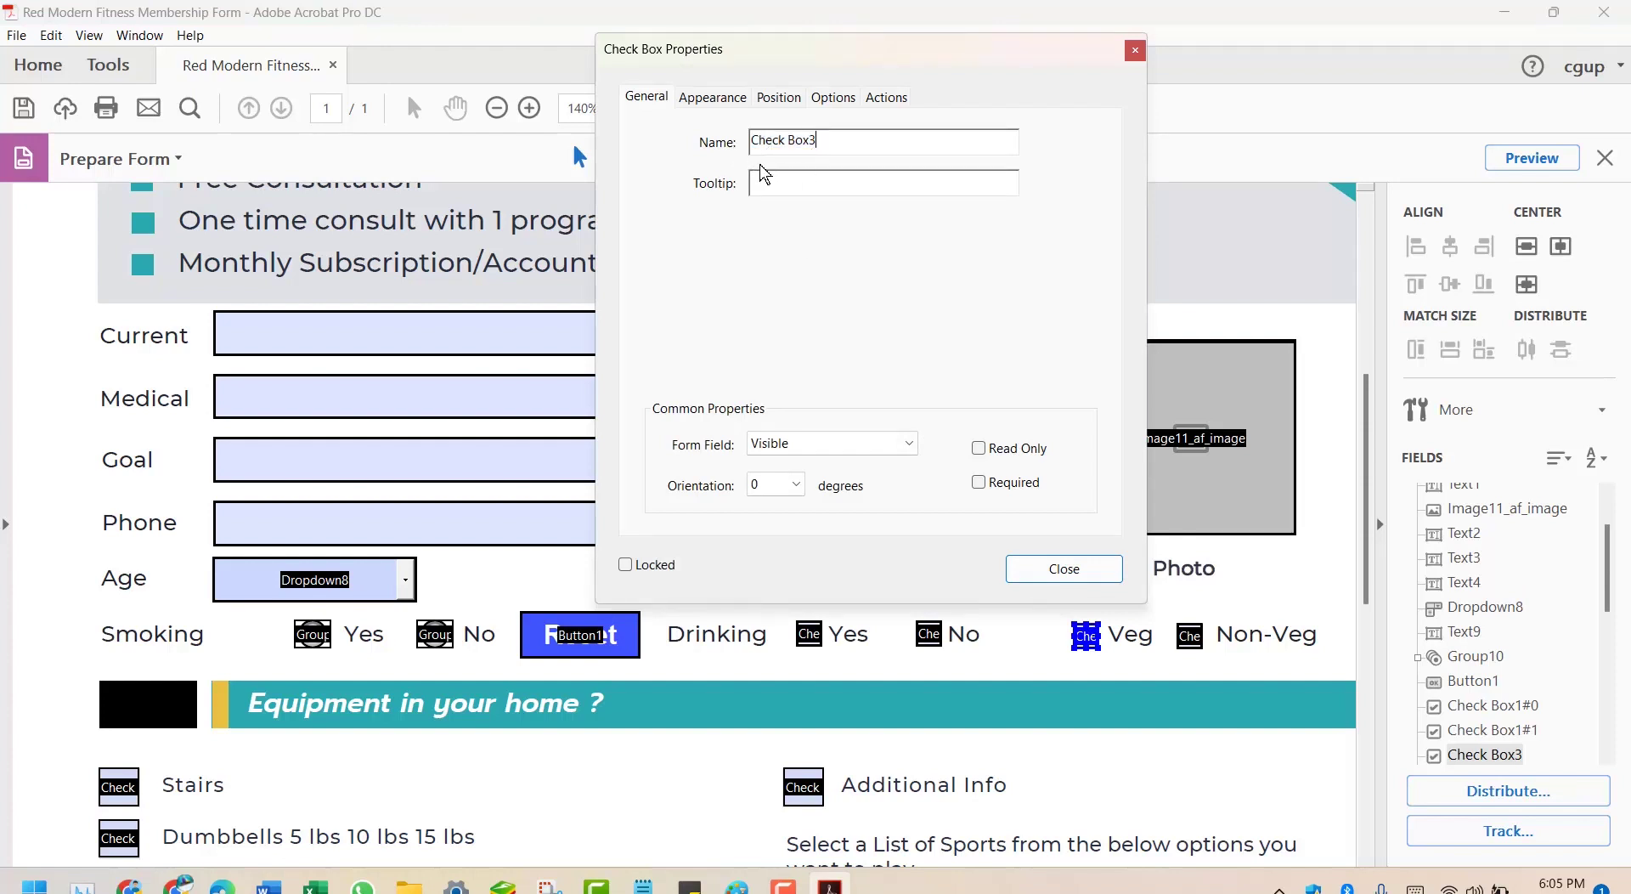
{"action": "left_click", "coordinate": [1080, 569]}
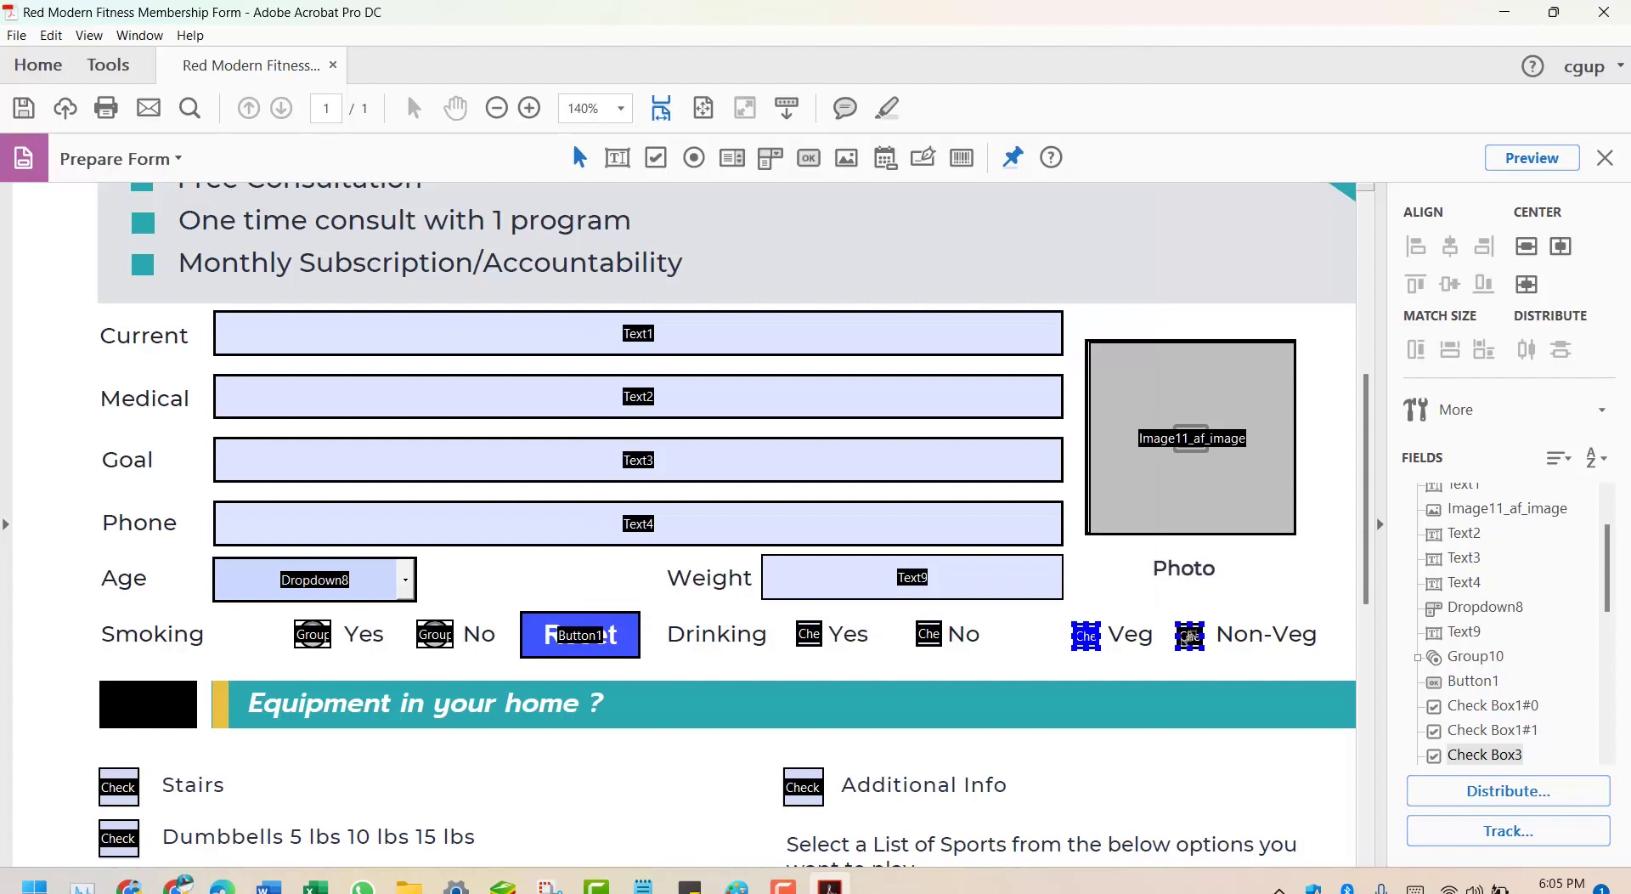
Confirm the Non-Veg checkbox is named Check Box4, then leave form editing
{"action": "double_click", "coordinate": [1189, 636]}
{"action": "left_click", "coordinate": [833, 143]}
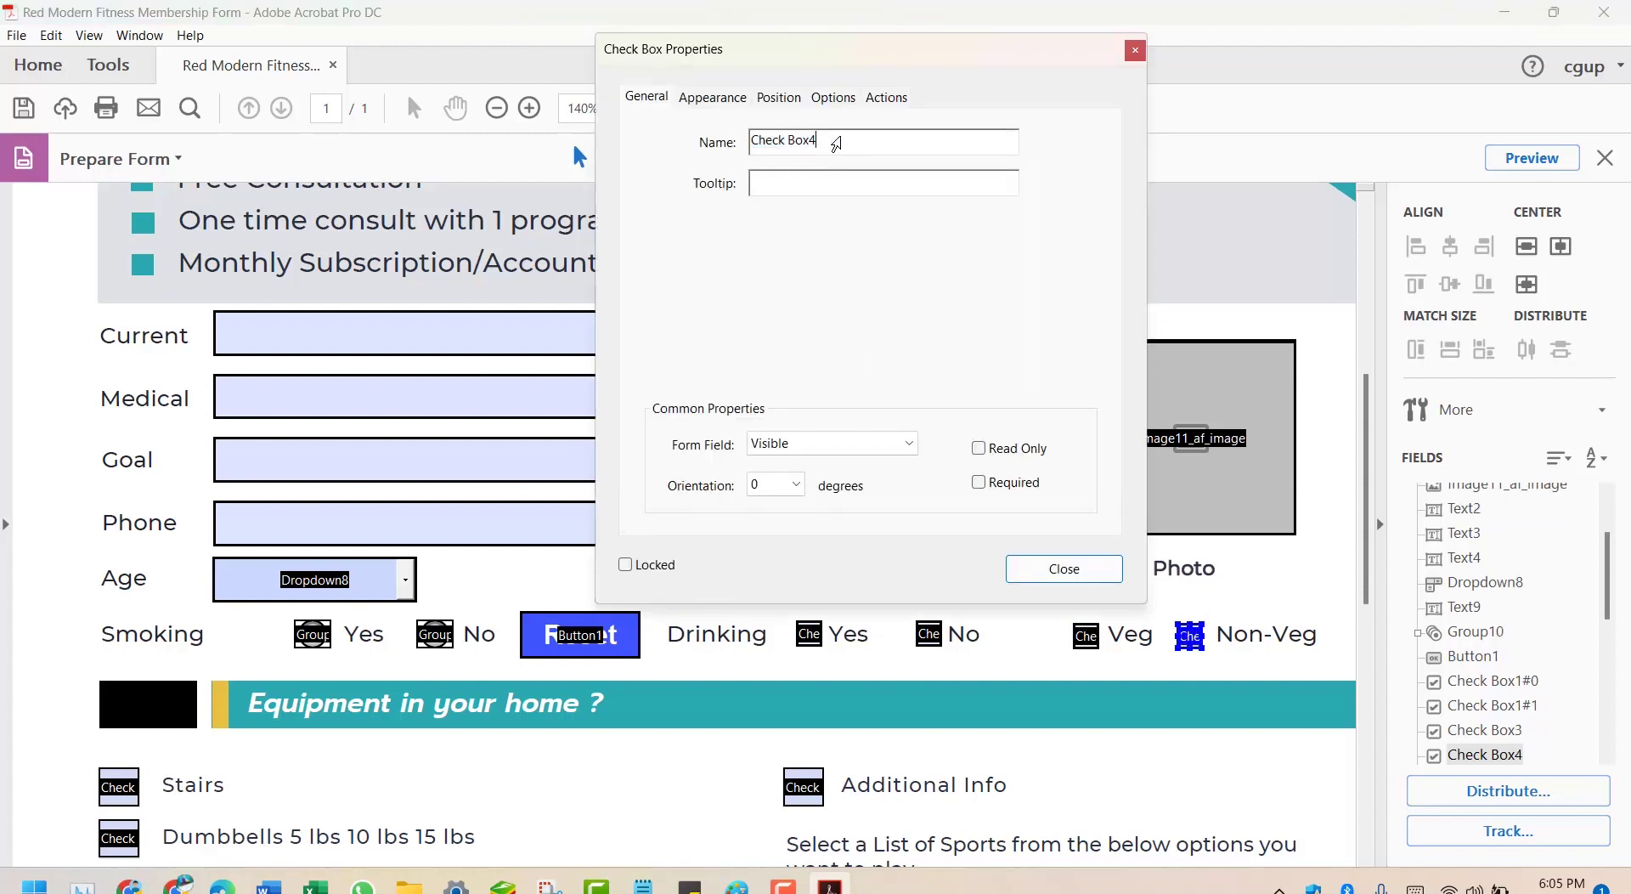
{"action": "left_click", "coordinate": [1062, 567]}
{"action": "left_click", "coordinate": [1130, 607]}
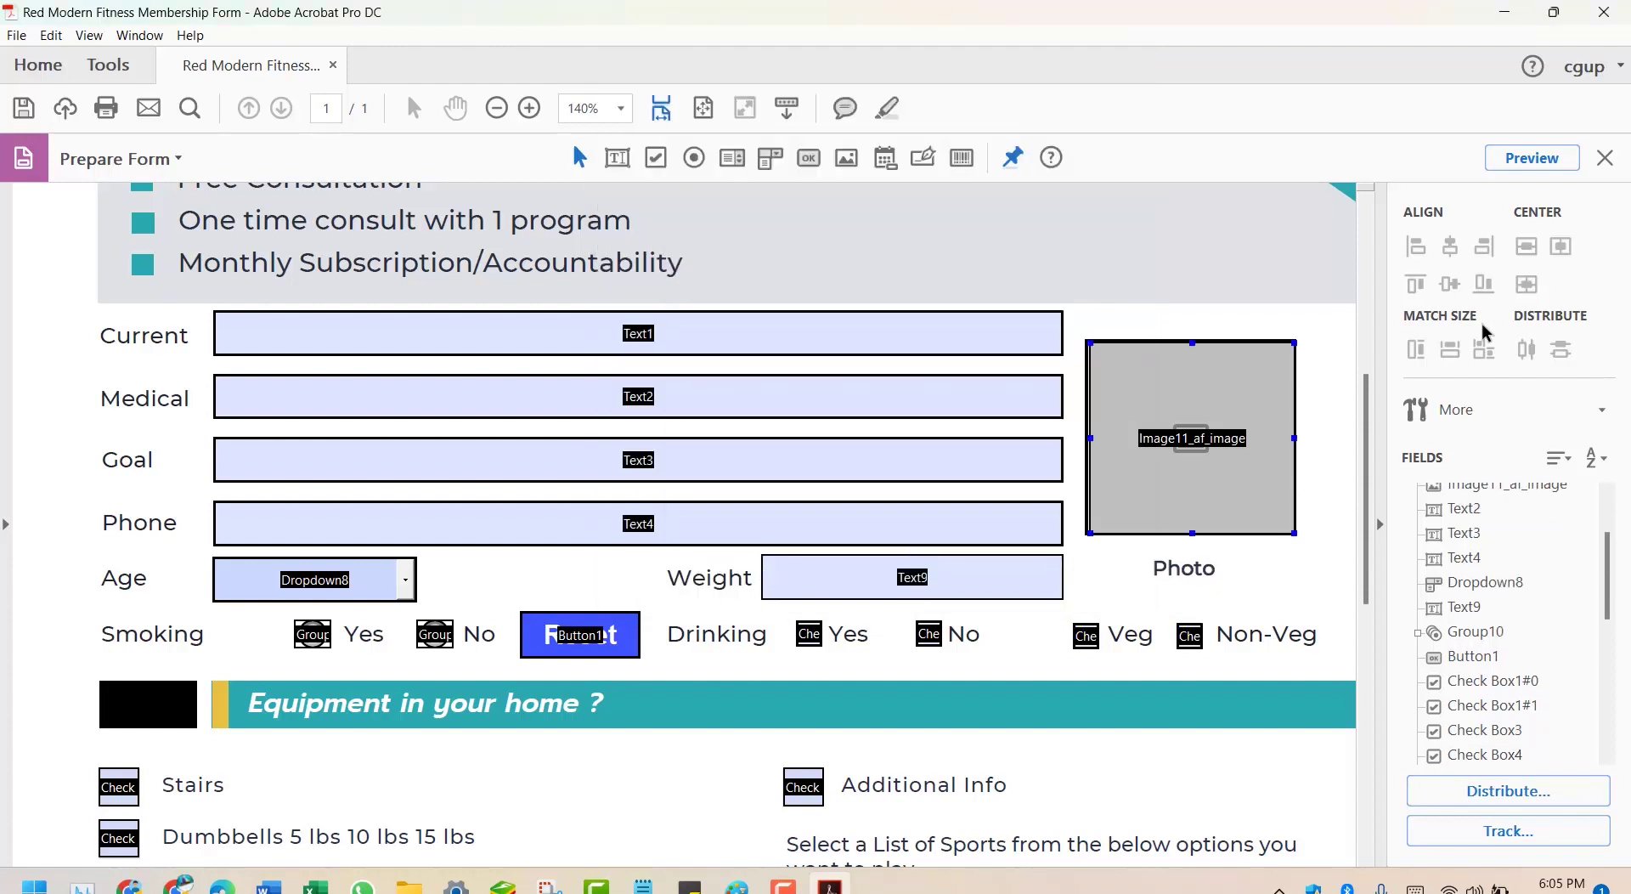
{"action": "left_click", "coordinate": [1603, 160]}
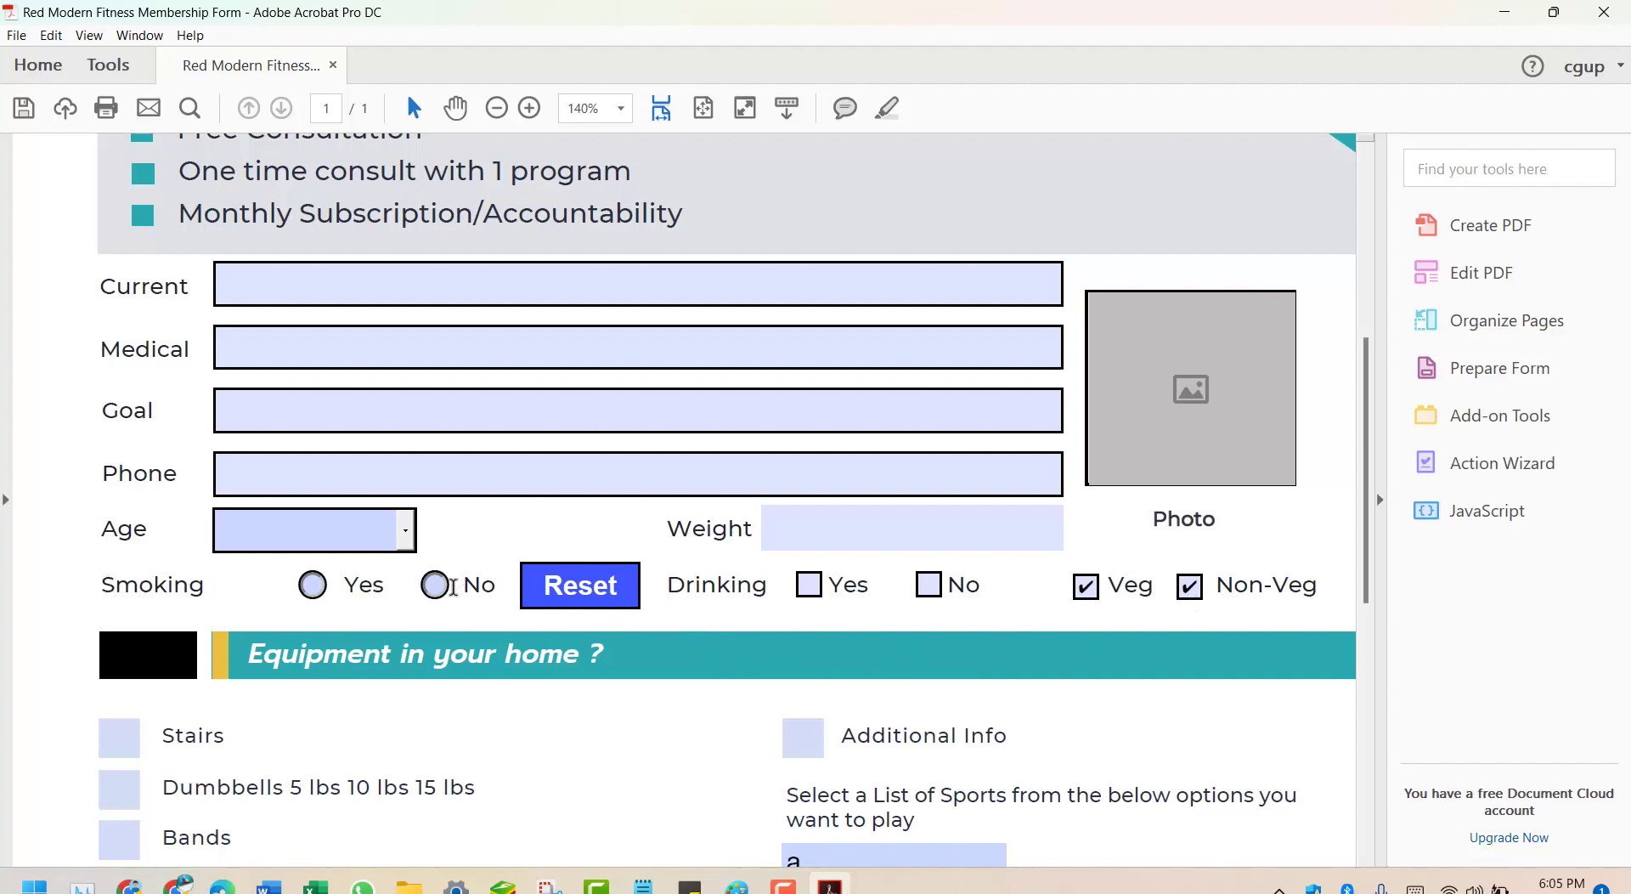
Click Smoking Yes and then No on the live form
{"action": "left_click", "coordinate": [312, 586]}
{"action": "left_click", "coordinate": [380, 586]}
Untick the Veg and Non-Veg checkboxes so neither diet option is checked
{"action": "left_click", "coordinate": [1087, 586]}
{"action": "left_click", "coordinate": [1189, 586]}
{"action": "left_click", "coordinate": [1087, 587]}
{"action": "left_click", "coordinate": [1090, 588]}
Try Smoking No and use Reset to leave all answers blank
{"action": "left_click", "coordinate": [443, 593]}
{"action": "left_click", "coordinate": [578, 580]}
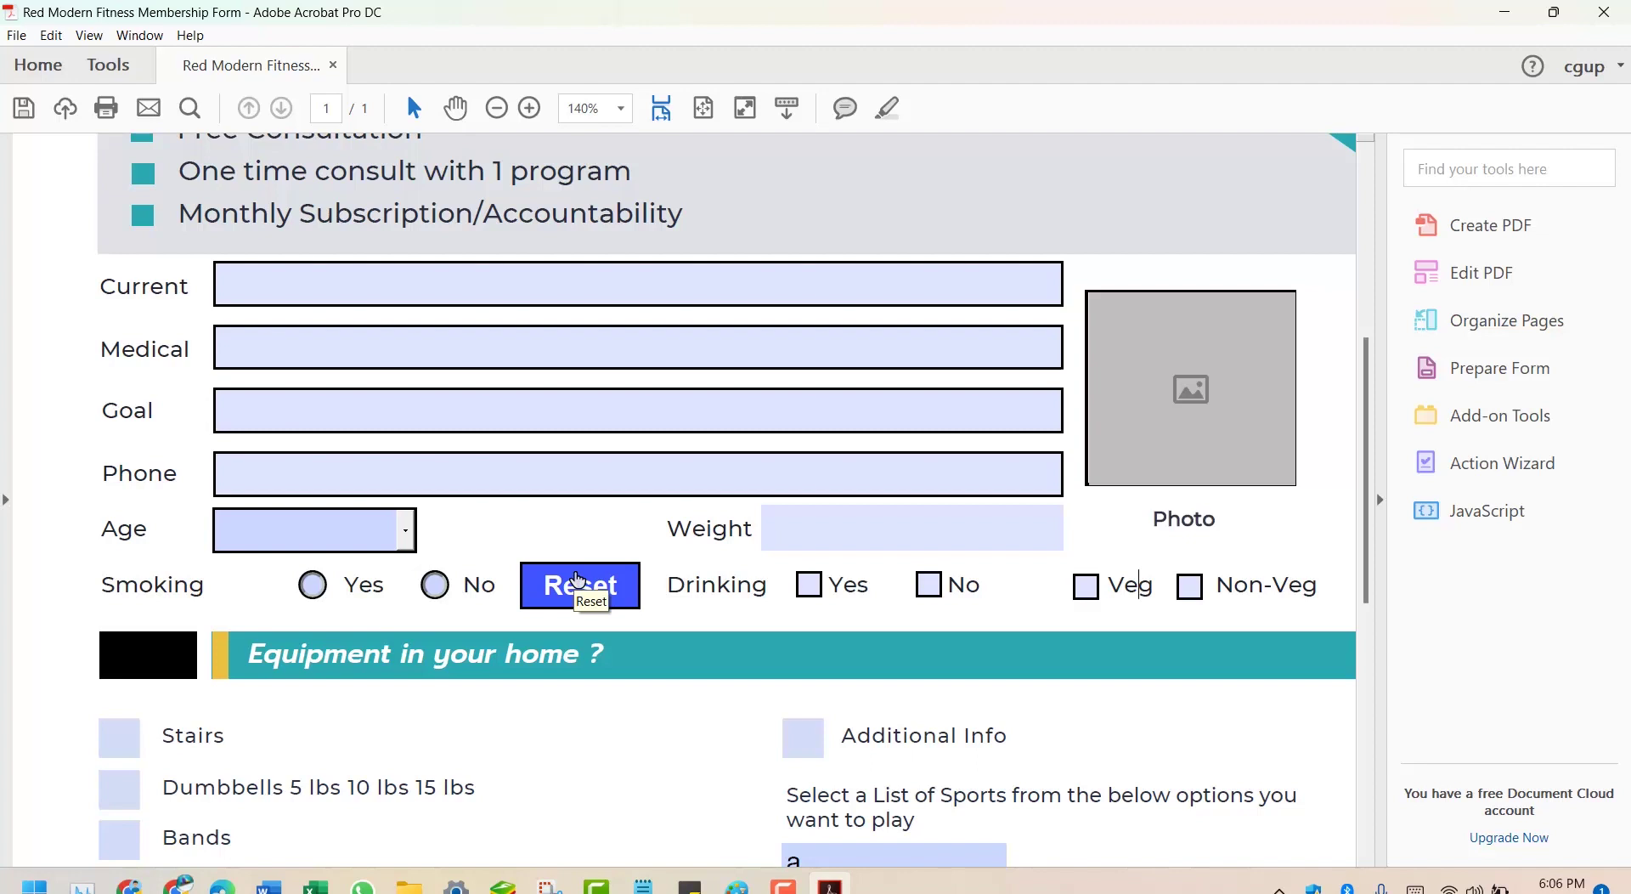
{"action": "left_click", "coordinate": [421, 596]}
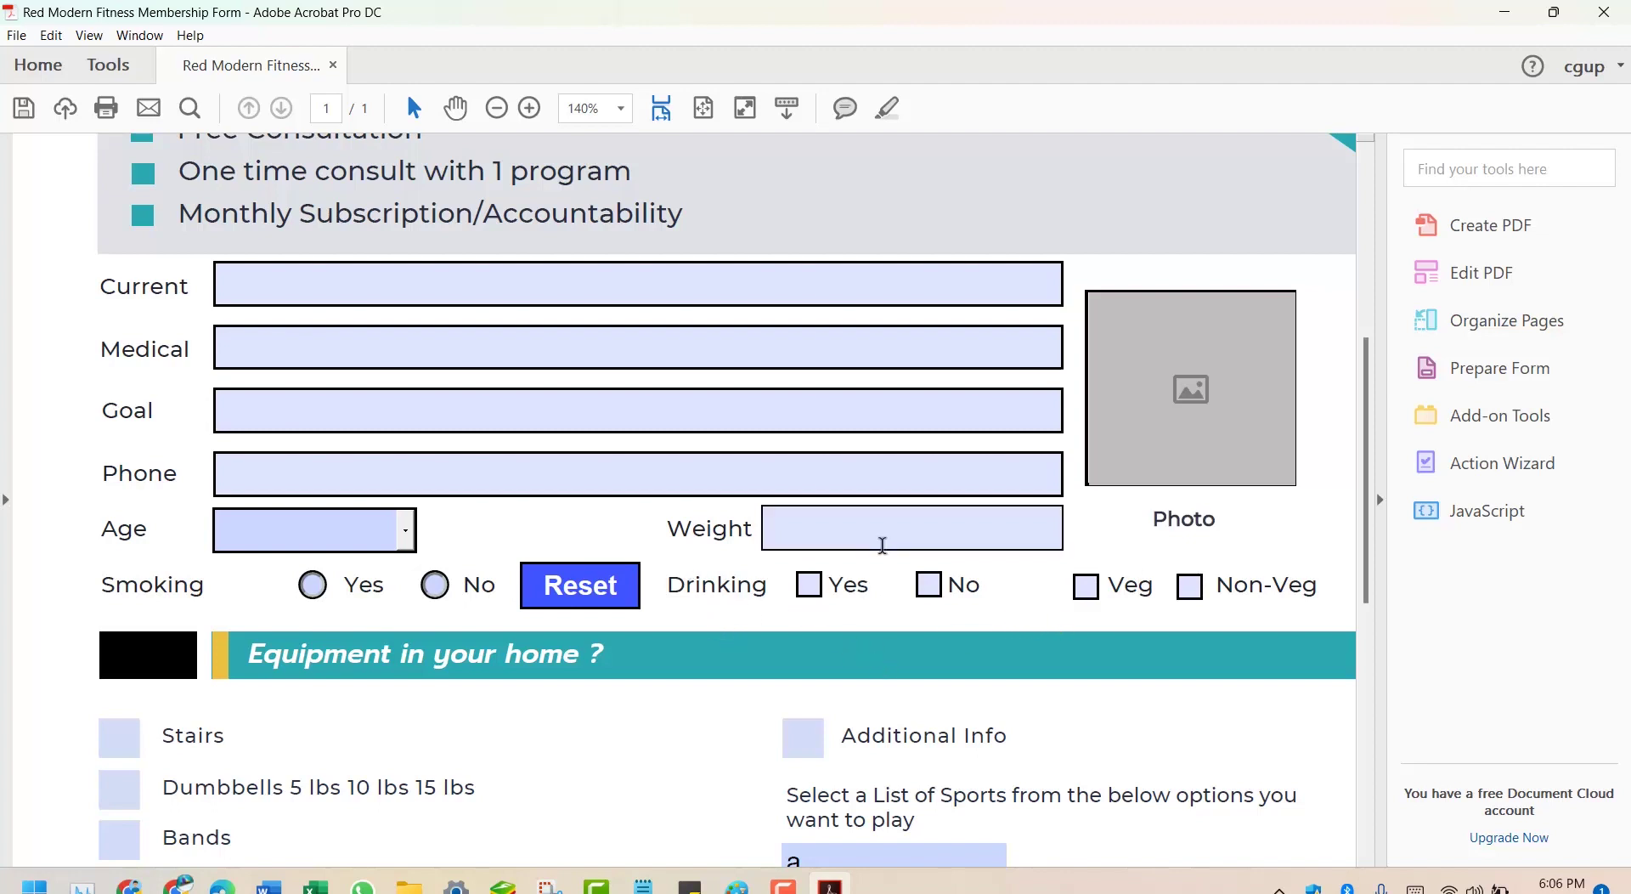
{"action": "left_click_drag", "start_coordinate": [668, 584], "coordinate": [774, 587]}
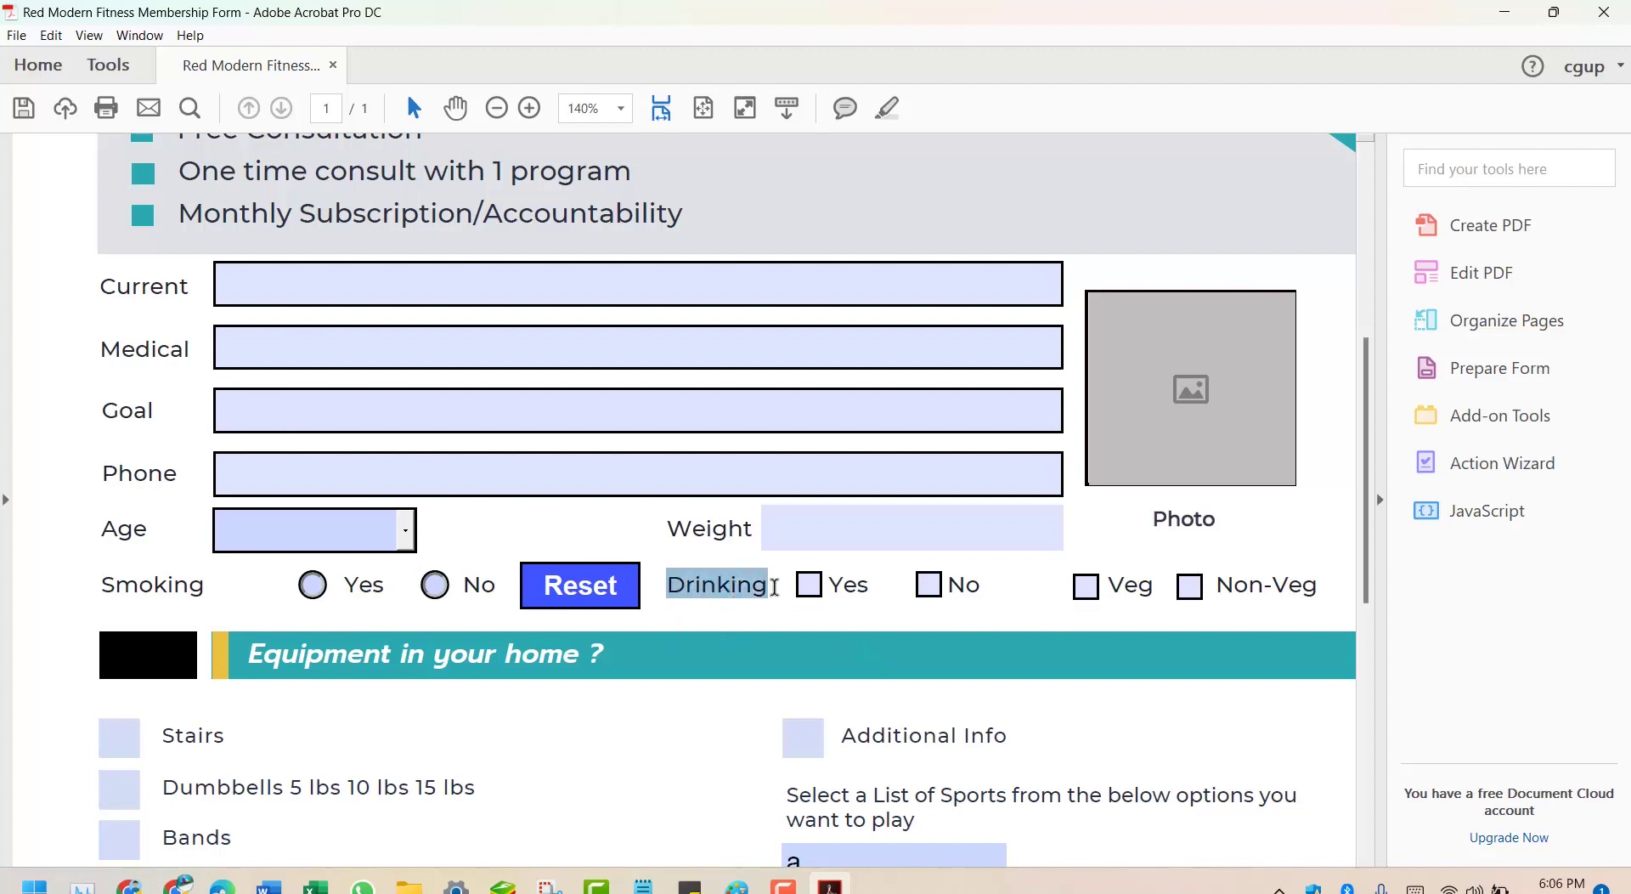
{"action": "left_click", "coordinate": [747, 598]}
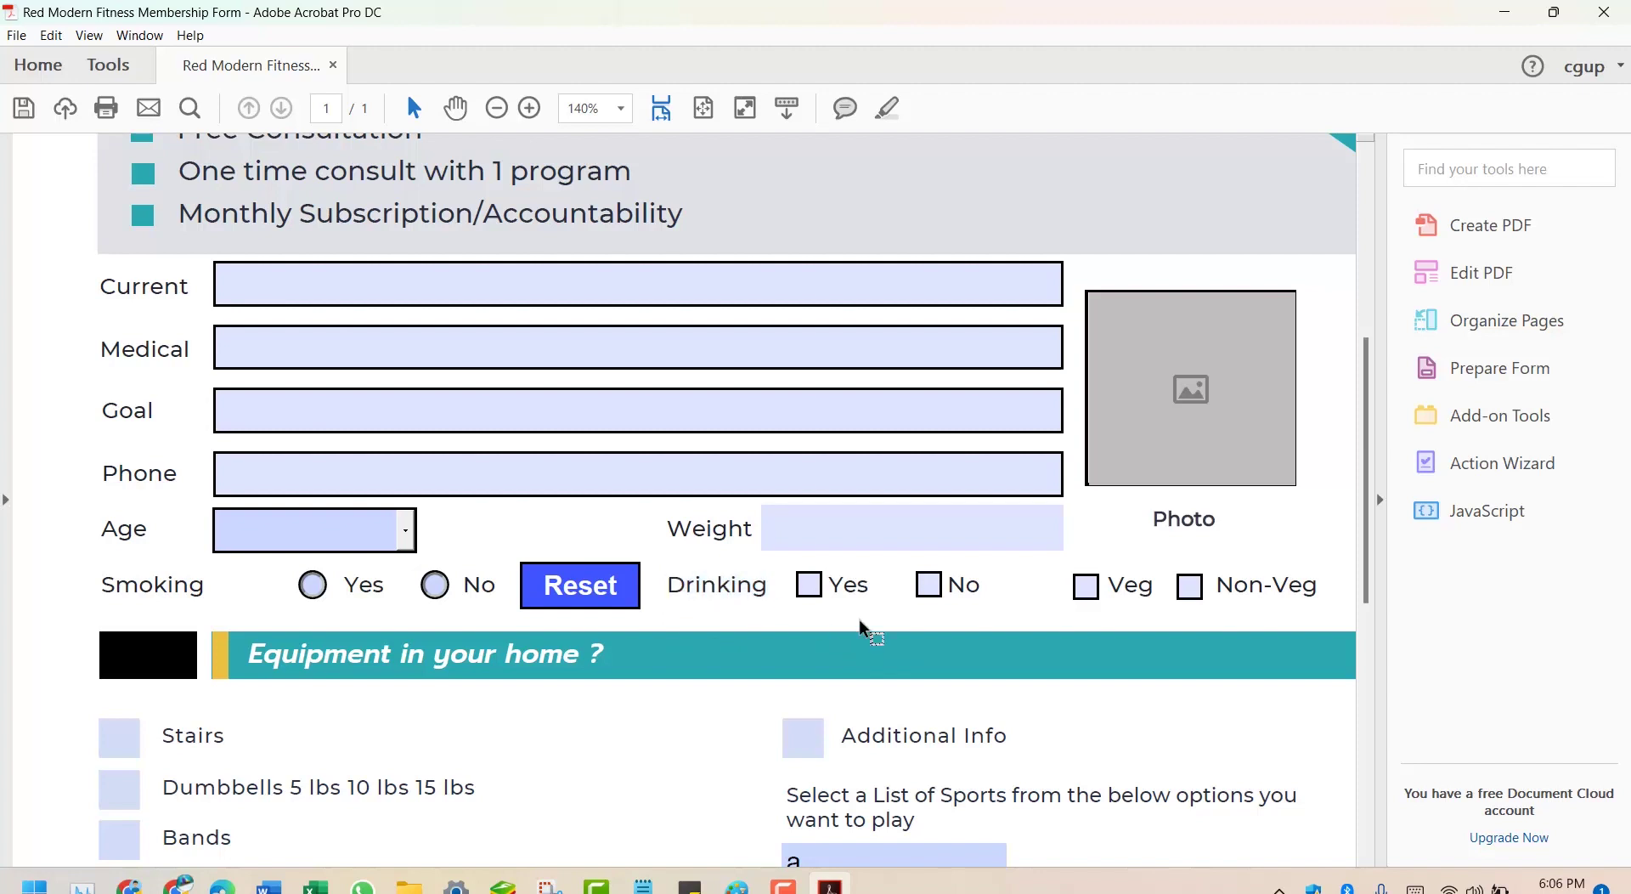
{"action": "left_click", "coordinate": [808, 584]}
{"action": "left_click", "coordinate": [931, 593]}
{"action": "left_click_drag", "start_coordinate": [810, 584], "coordinate": [850, 583]}
{"action": "left_click", "coordinate": [894, 586]}
Enter form editing and confirm the Drinking Yes checkbox is named Check Box1
{"action": "left_click", "coordinate": [1557, 368]}
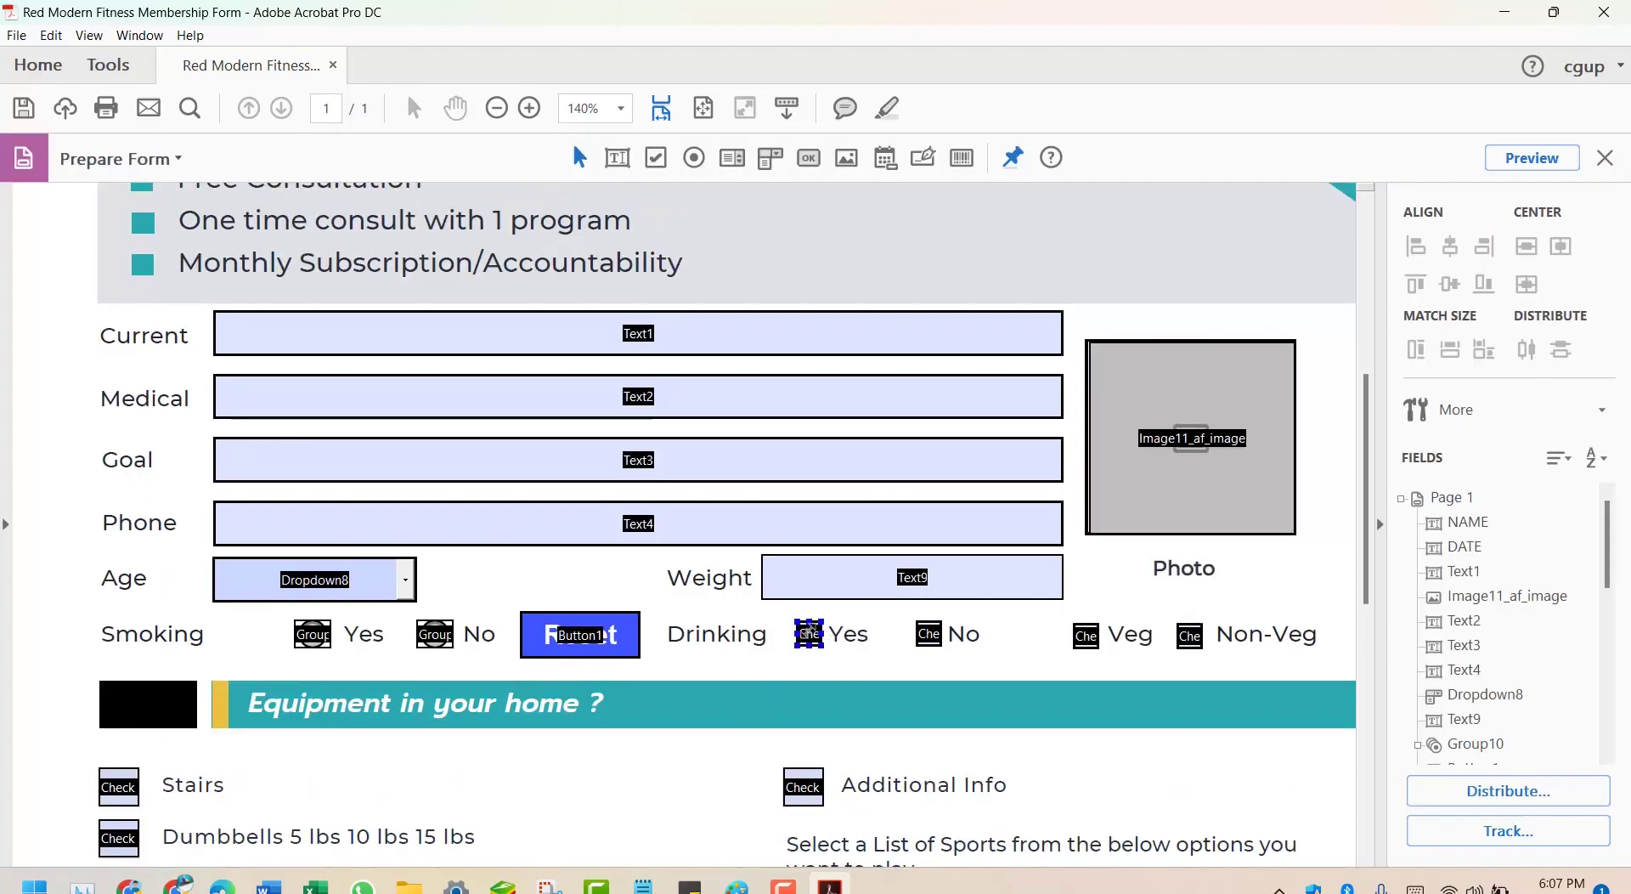
{"action": "double_click", "coordinate": [808, 633]}
{"action": "left_click", "coordinate": [851, 146]}
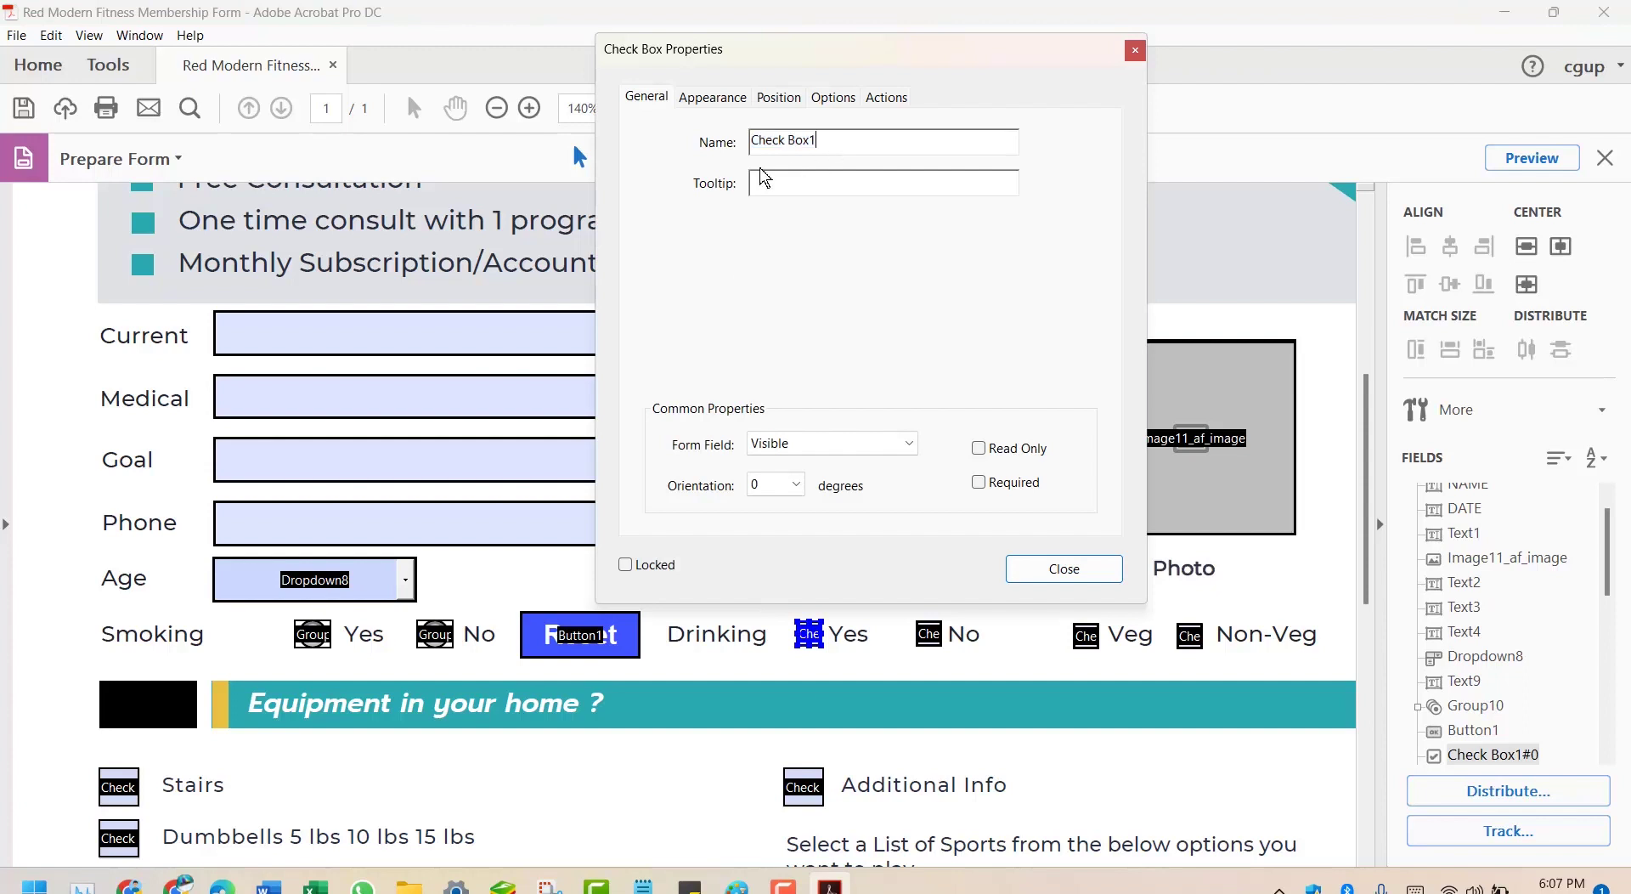
{"action": "left_click", "coordinate": [1051, 567]}
Confirm the Drinking No checkbox shares the field name Check Box1
{"action": "left_click", "coordinate": [928, 633]}
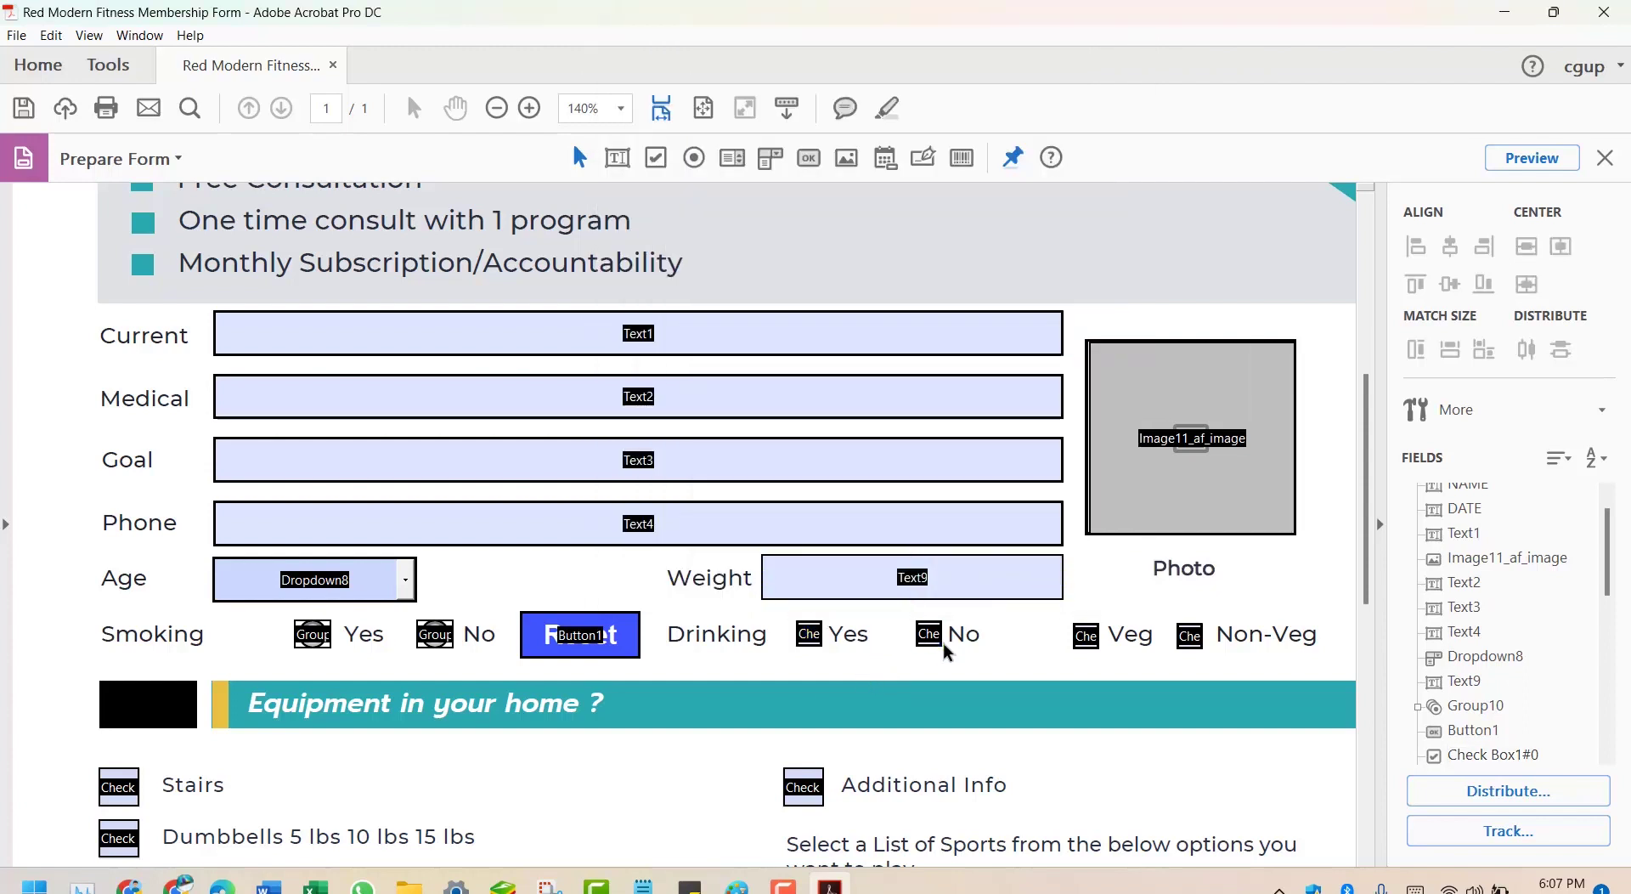
{"action": "double_click", "coordinate": [929, 634]}
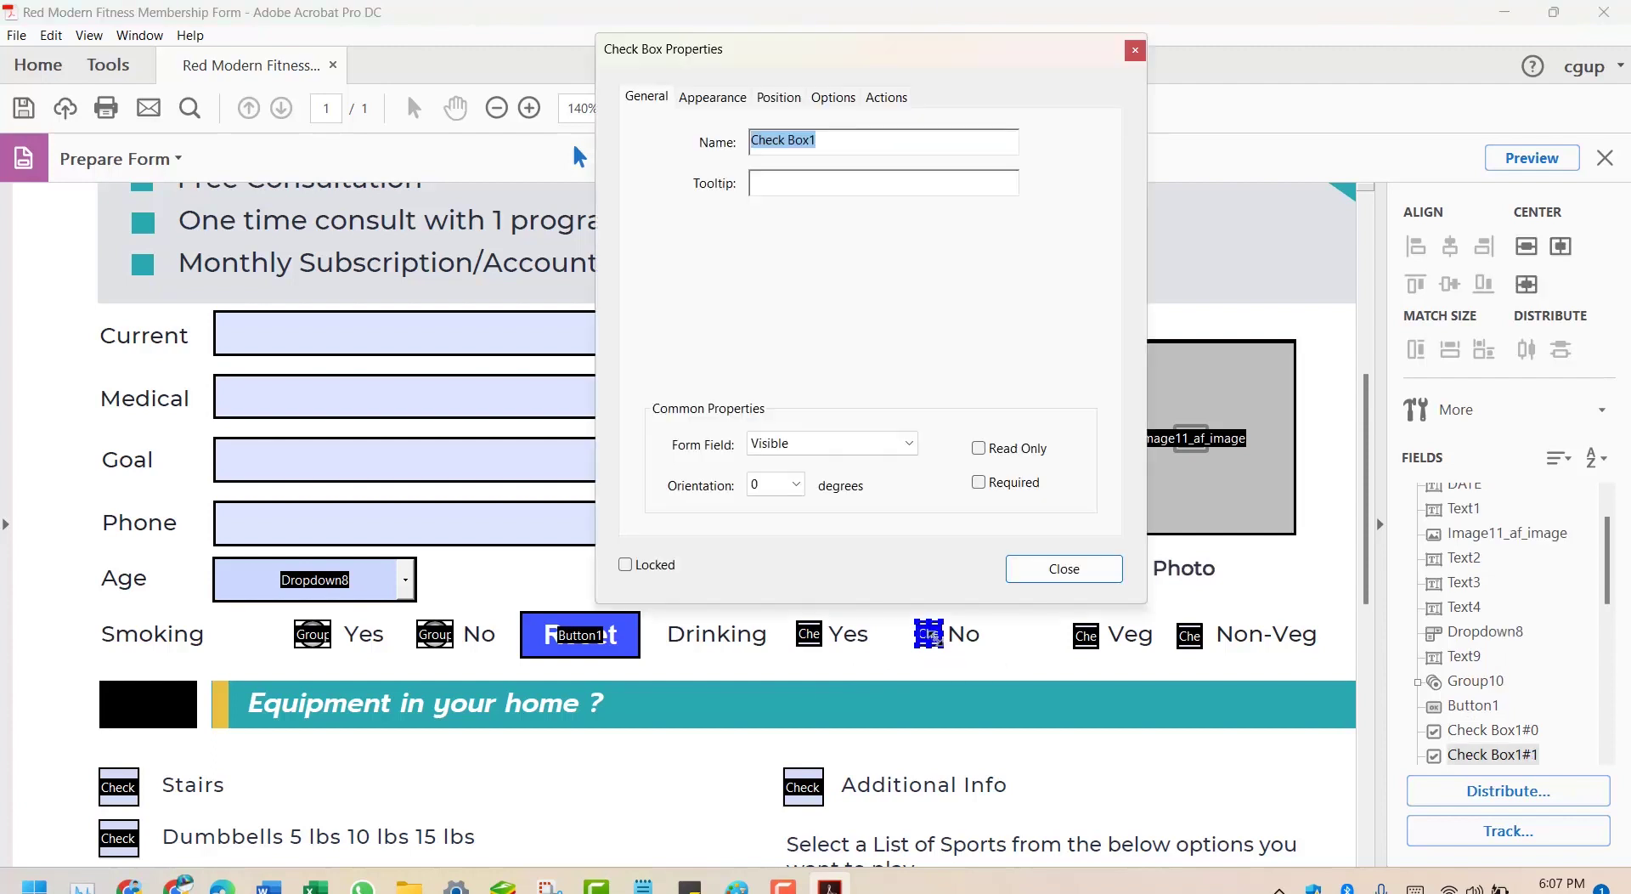
{"action": "left_click", "coordinate": [820, 146]}
{"action": "left_click", "coordinate": [1081, 569]}
{"action": "left_click", "coordinate": [881, 635]}
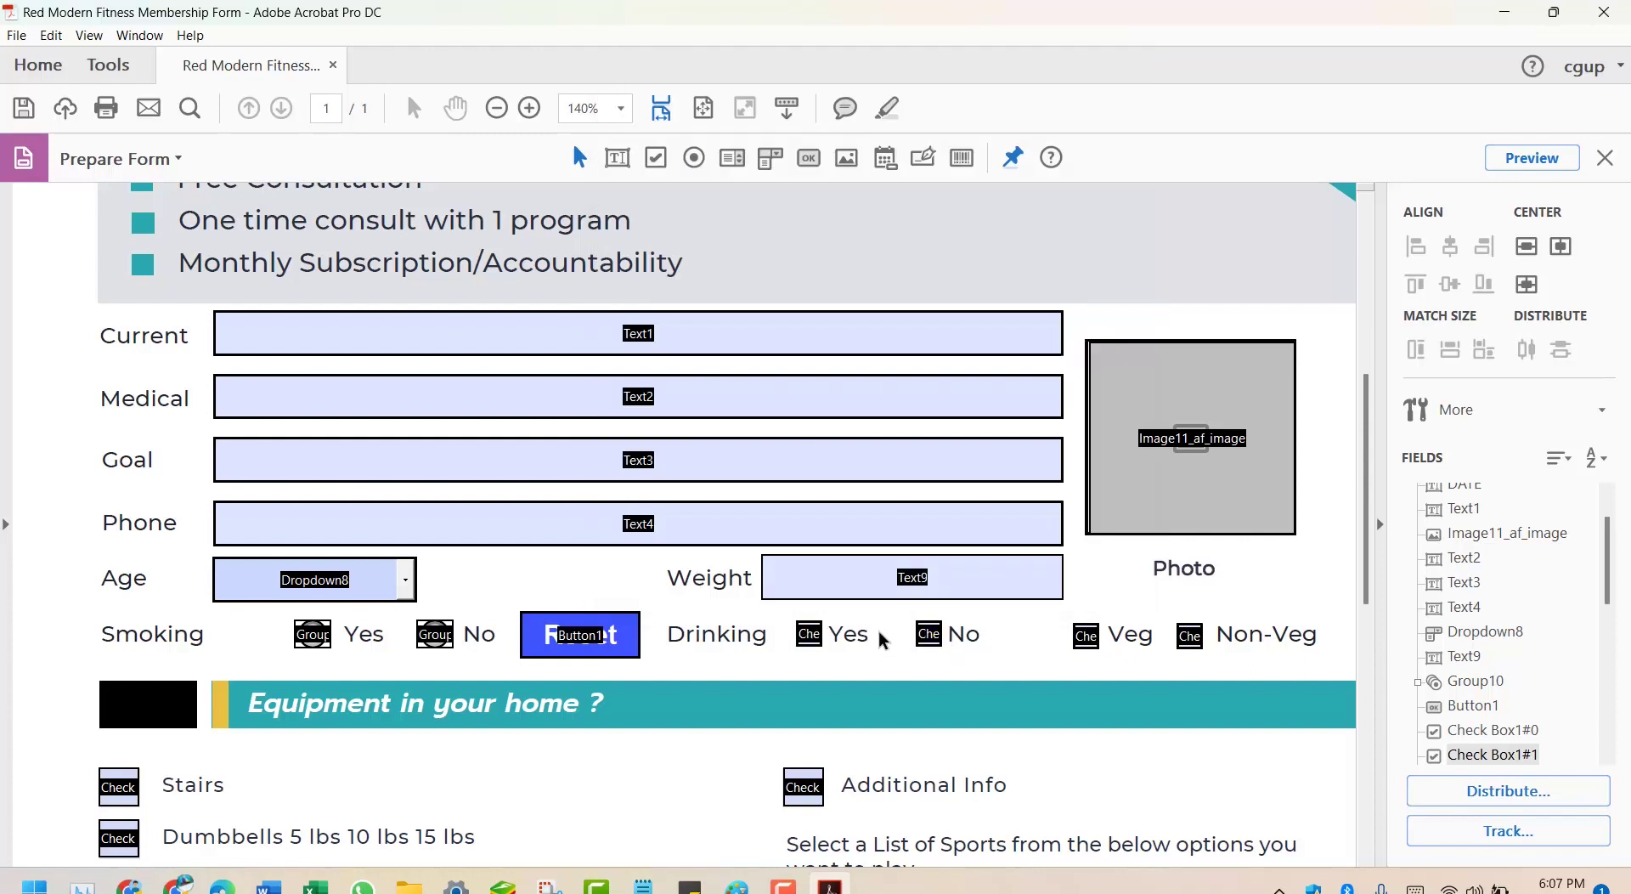
Exit and re-enter Prepare Form, then open the Drinking Yes checkbox's properties
{"action": "left_click", "coordinate": [1604, 157]}
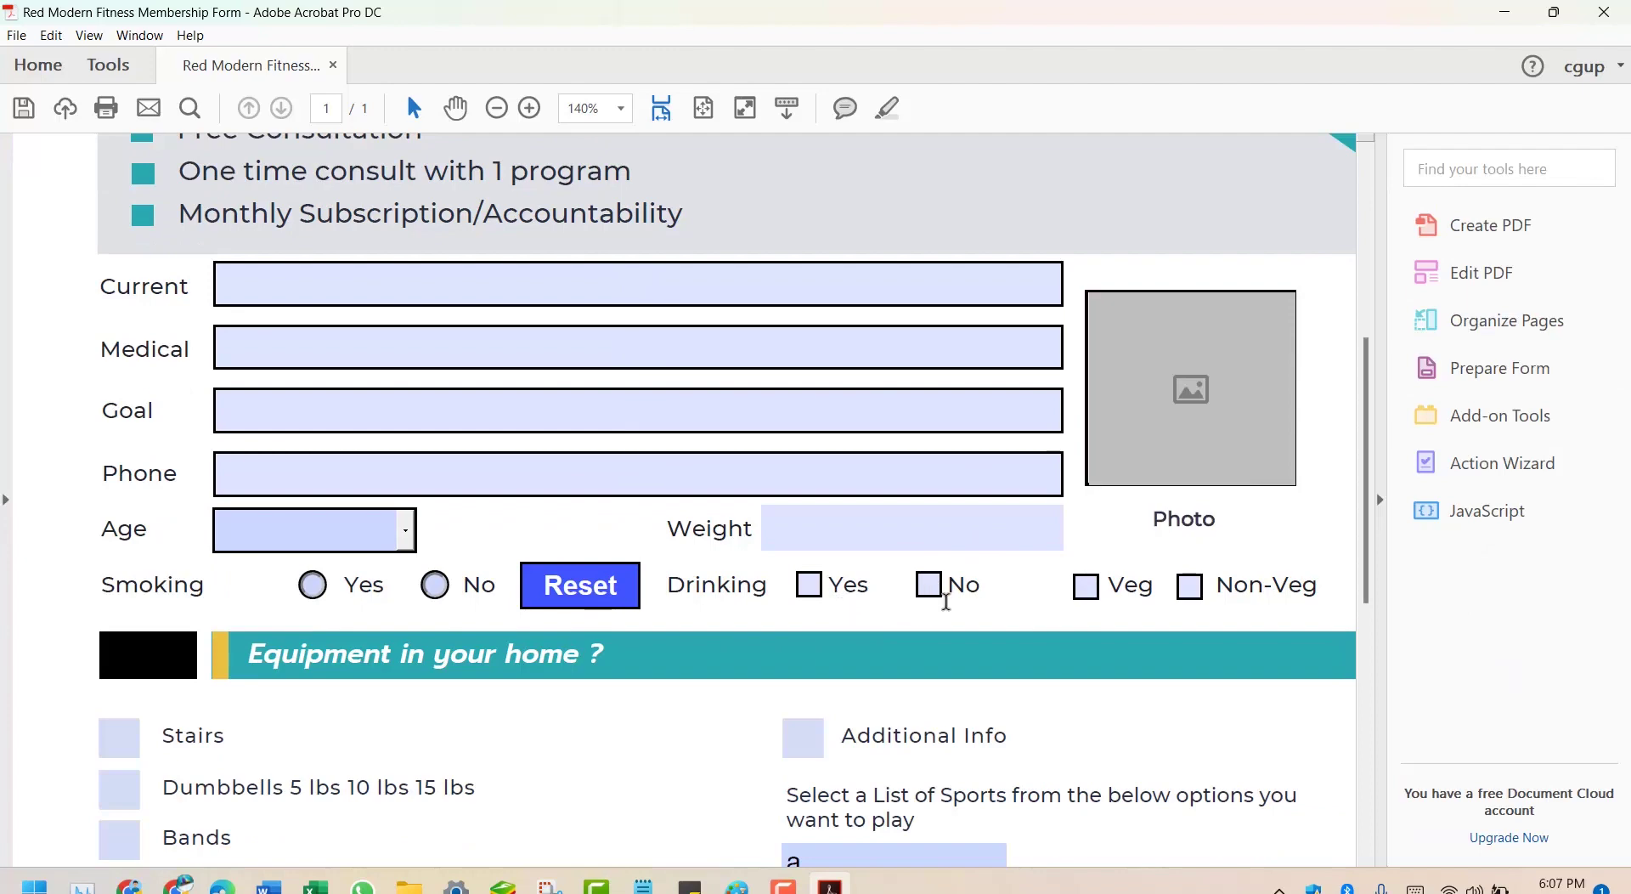
{"action": "left_click", "coordinate": [1548, 366]}
{"action": "double_click", "coordinate": [808, 637]}
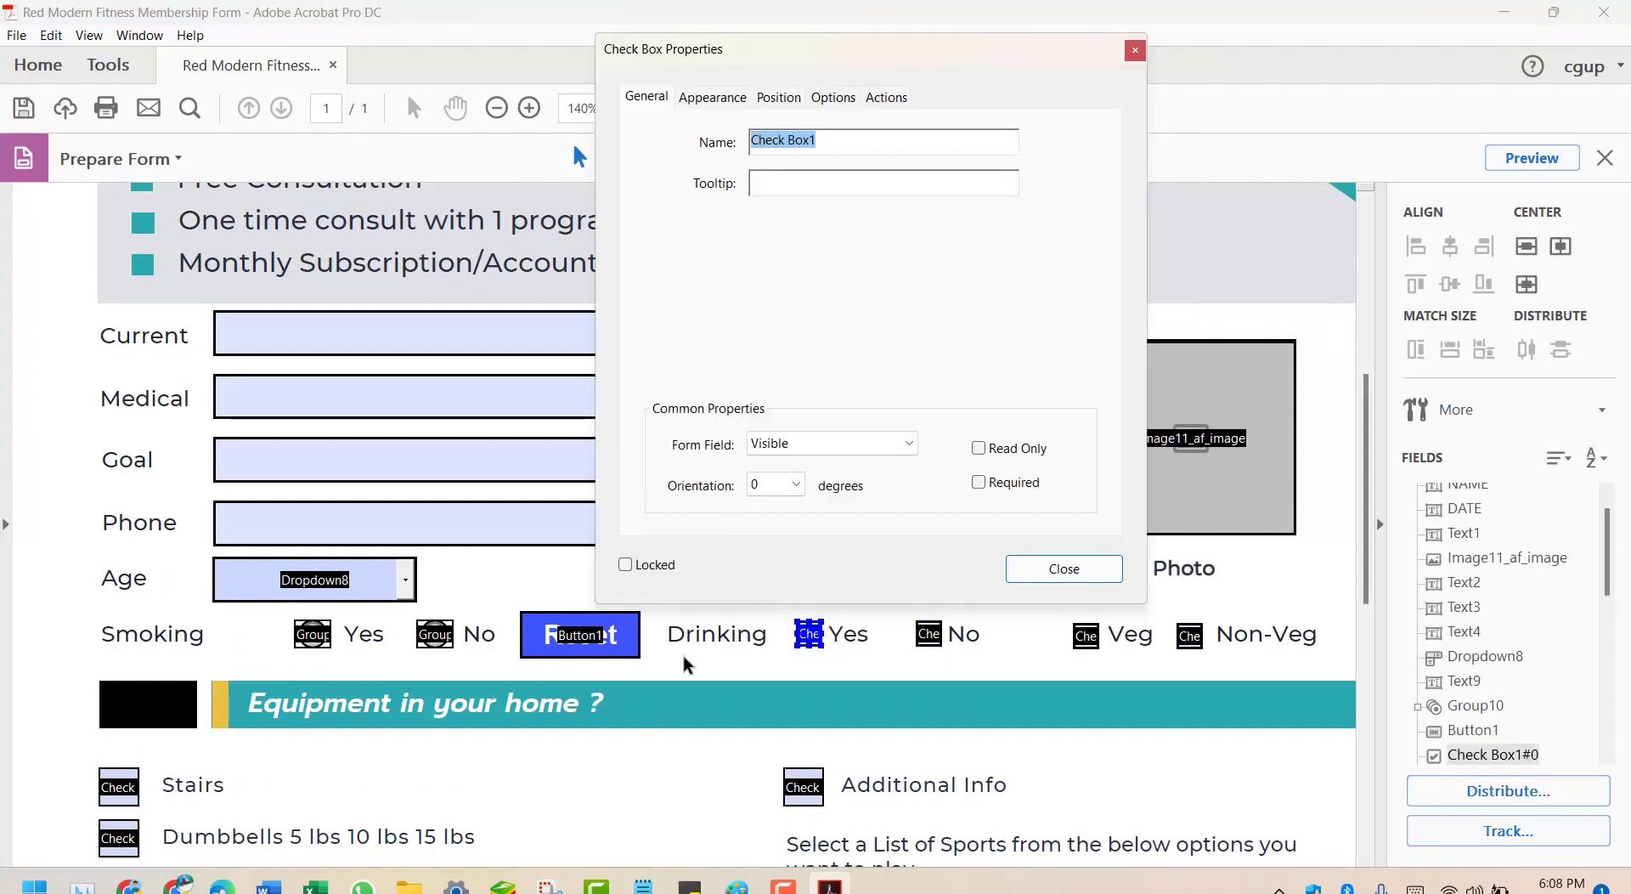
Review the Drinking Yes checkbox: name Check Box1, export value Yes
{"action": "left_click", "coordinate": [841, 142]}
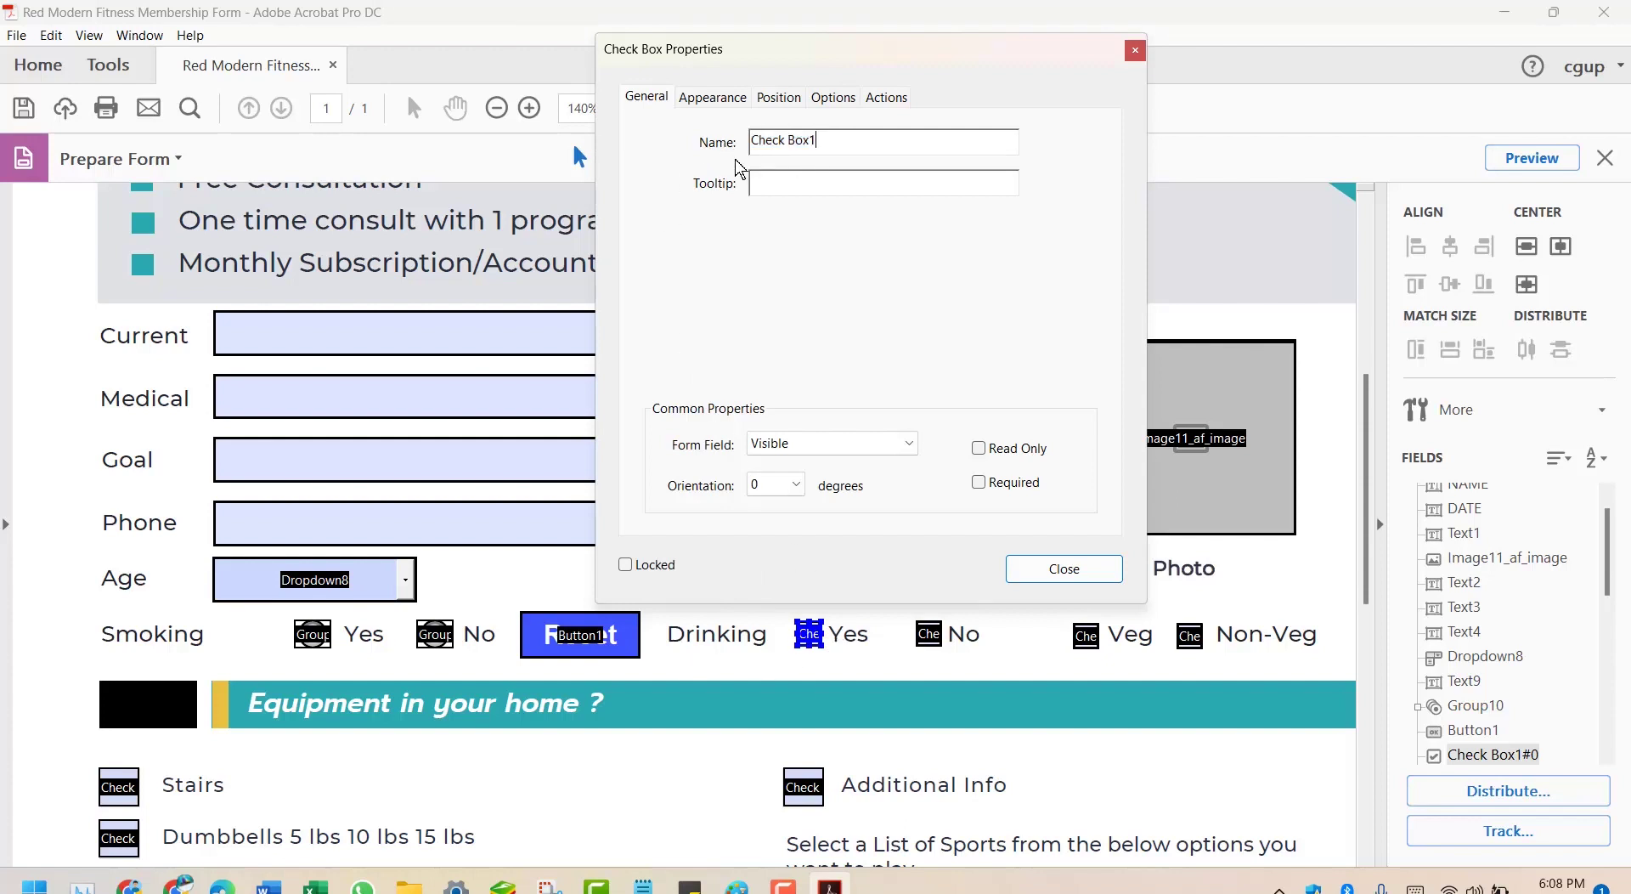
{"action": "left_click", "coordinate": [841, 100]}
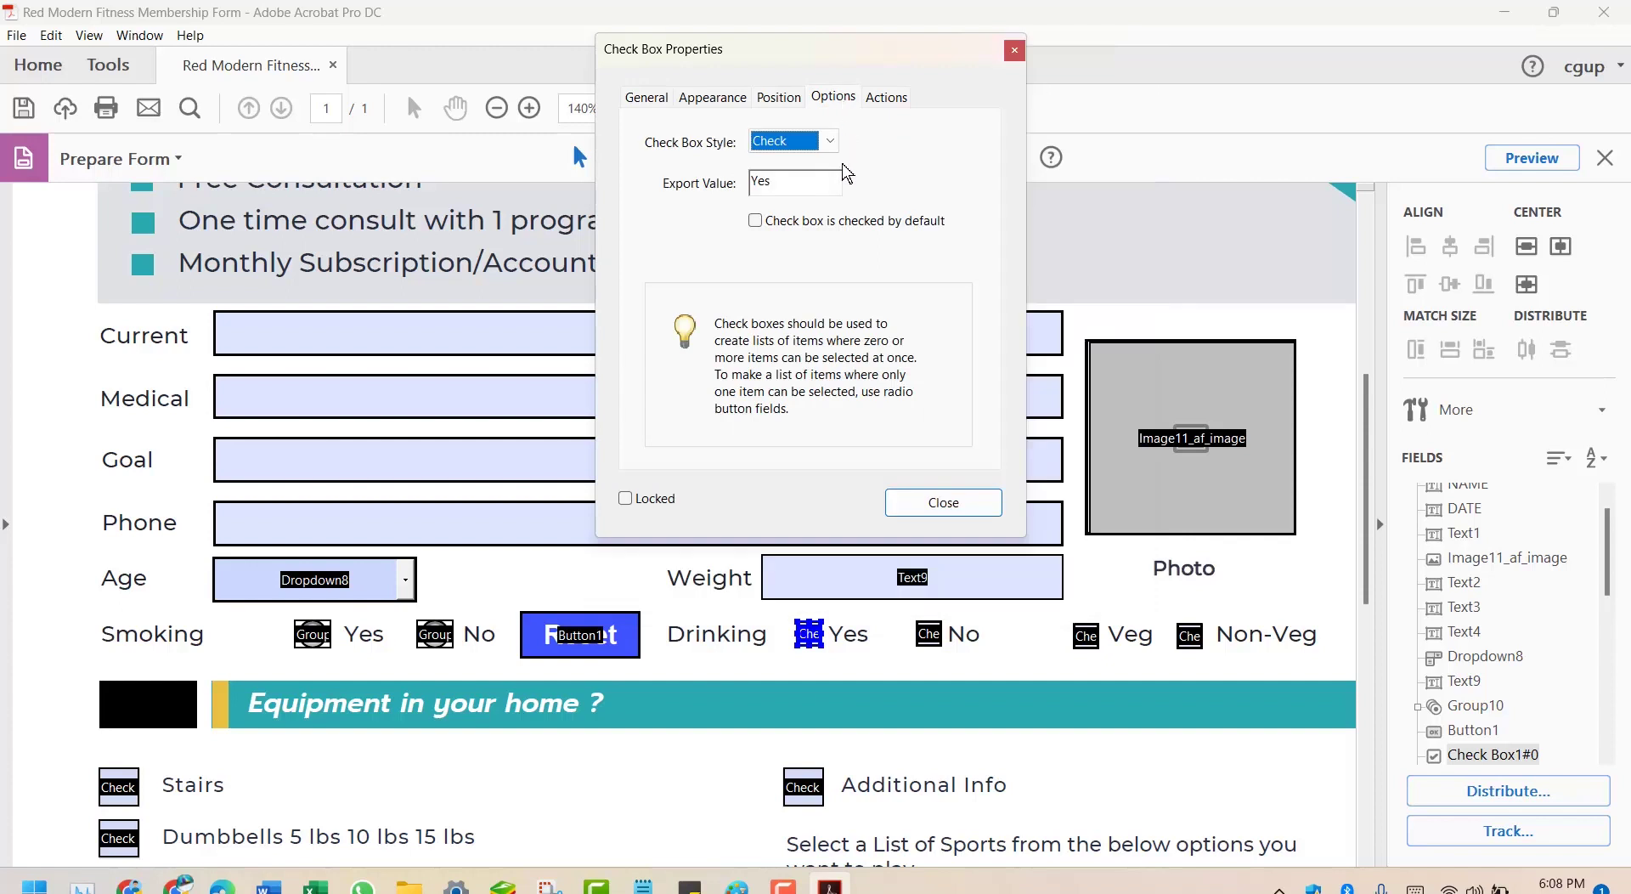
{"action": "left_click", "coordinate": [801, 179]}
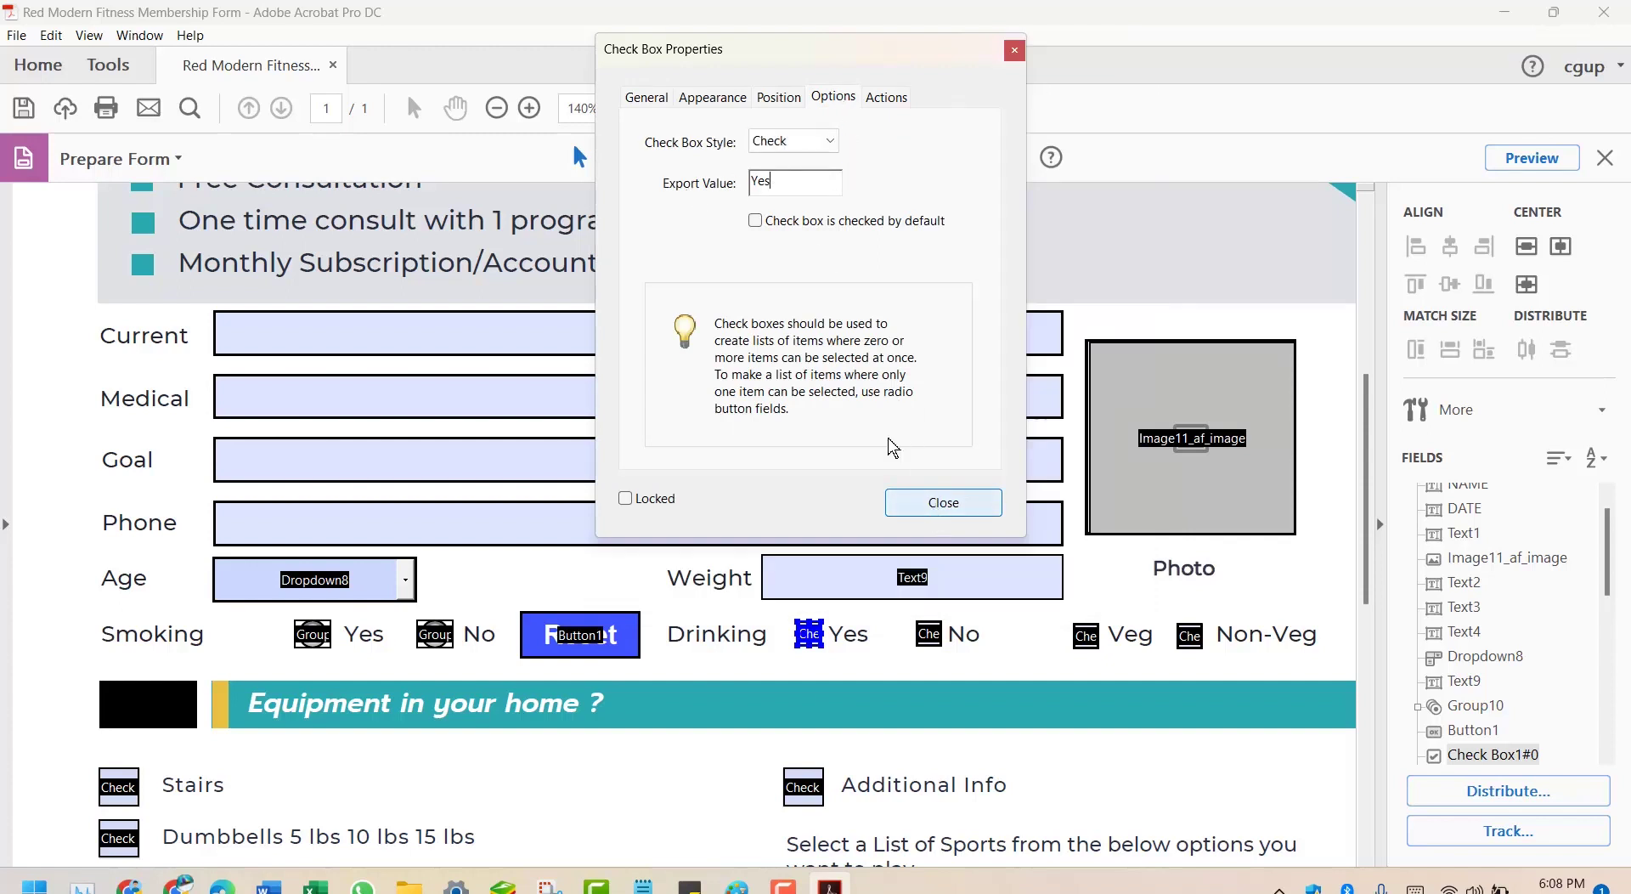
{"action": "left_click", "coordinate": [662, 98]}
{"action": "left_click", "coordinate": [834, 100]}
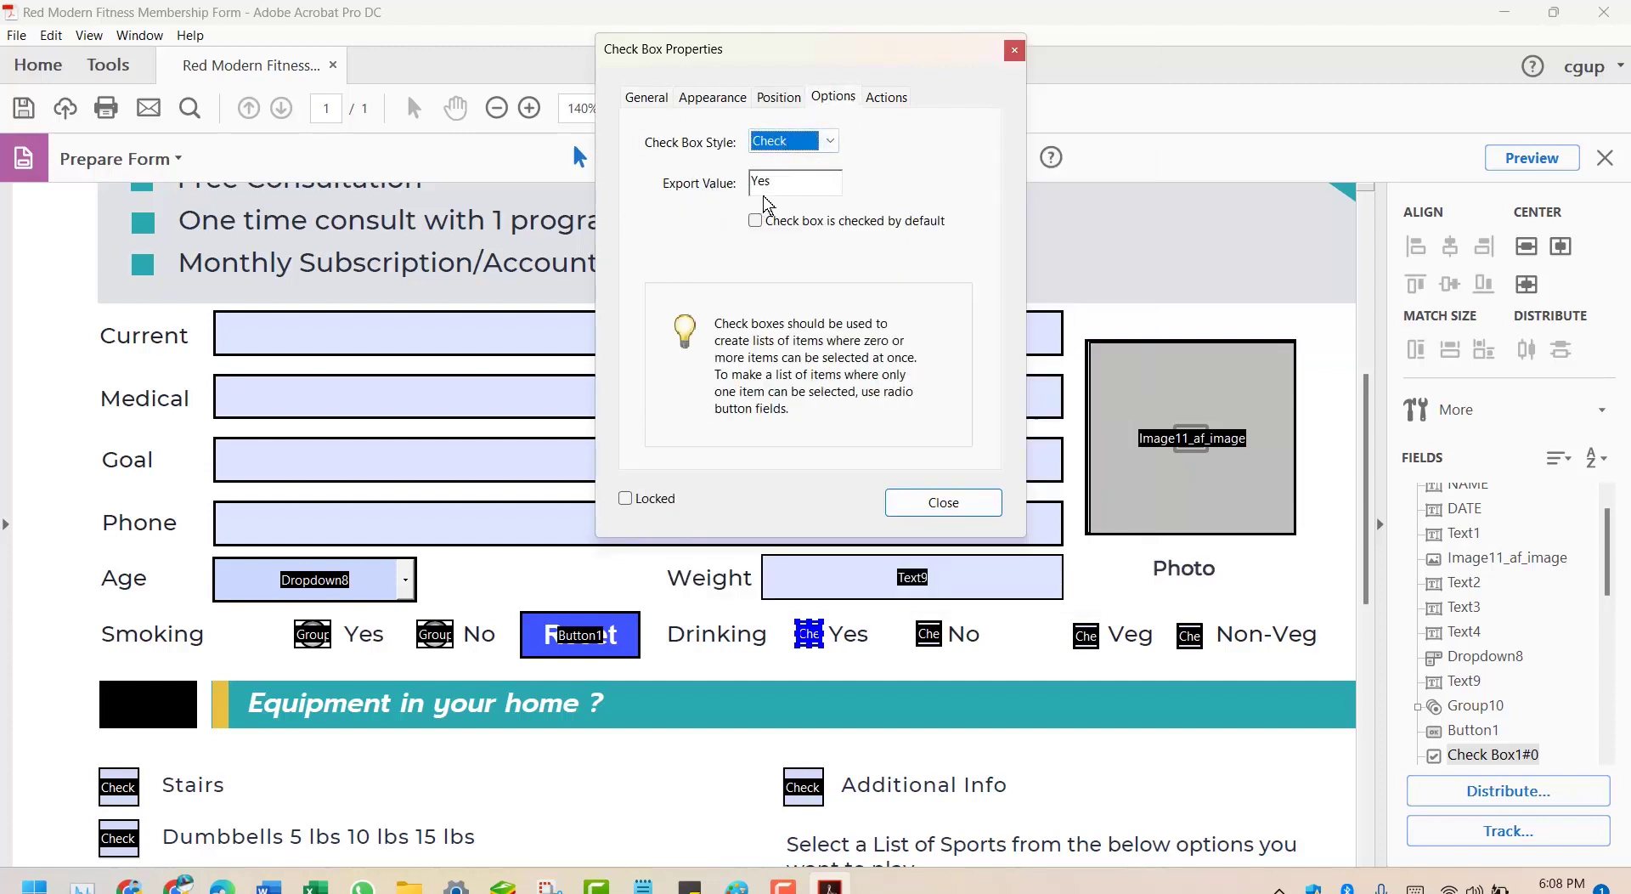
{"action": "left_click", "coordinate": [648, 98]}
{"action": "left_click", "coordinate": [838, 140]}
{"action": "left_click", "coordinate": [1072, 576]}
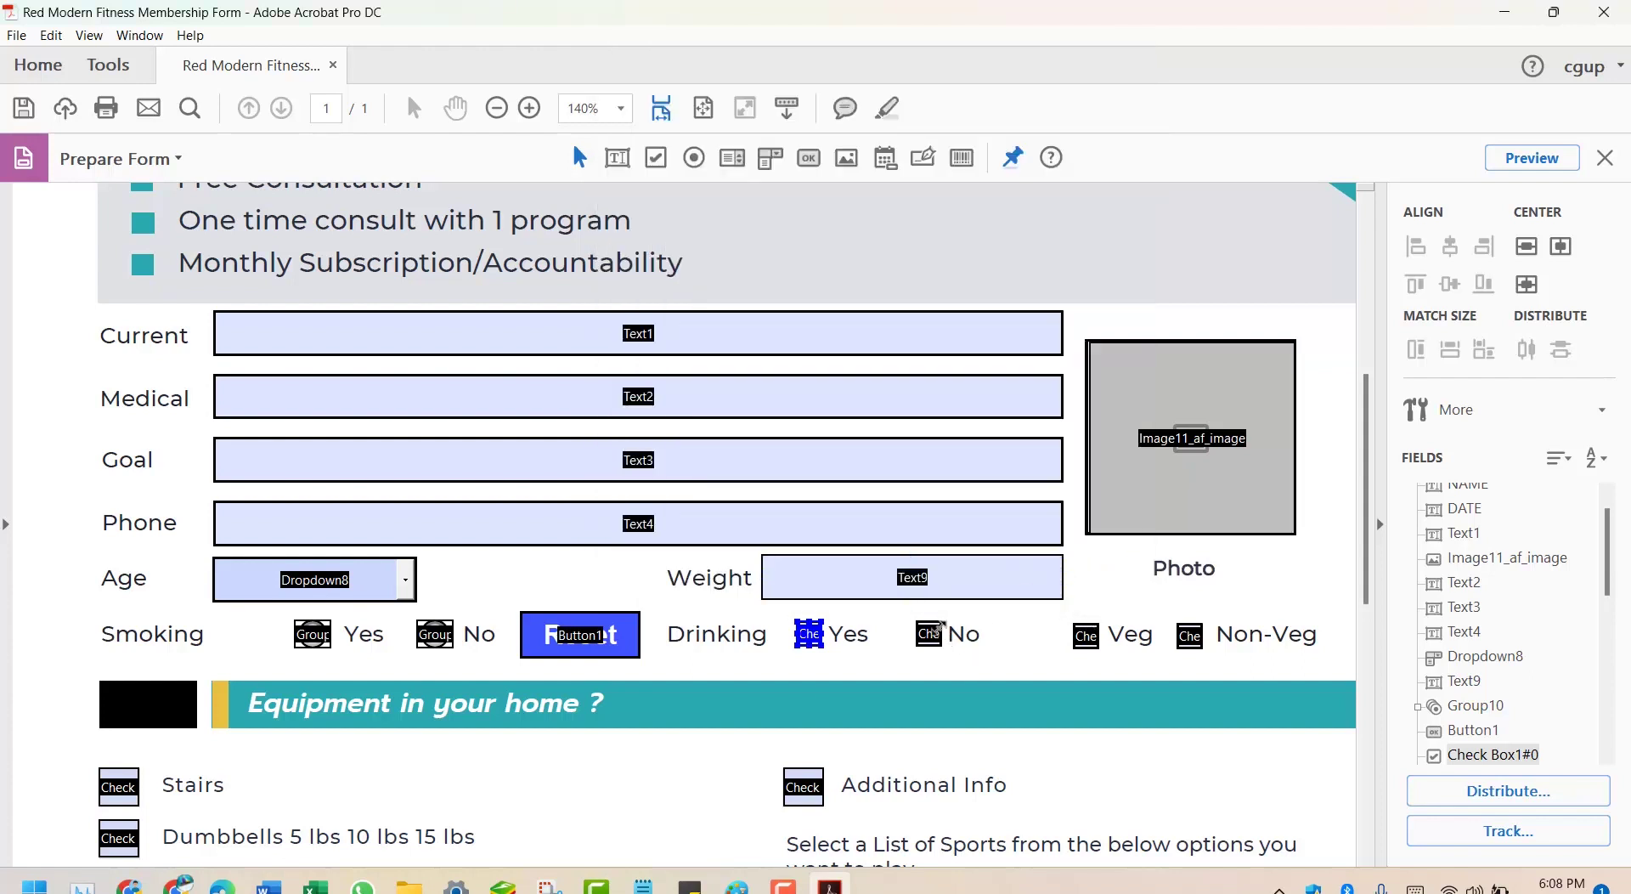
Give the Drinking No checkbox, also named Check Box1, the export value No
{"action": "double_click", "coordinate": [929, 633]}
{"action": "left_click", "coordinate": [838, 151]}
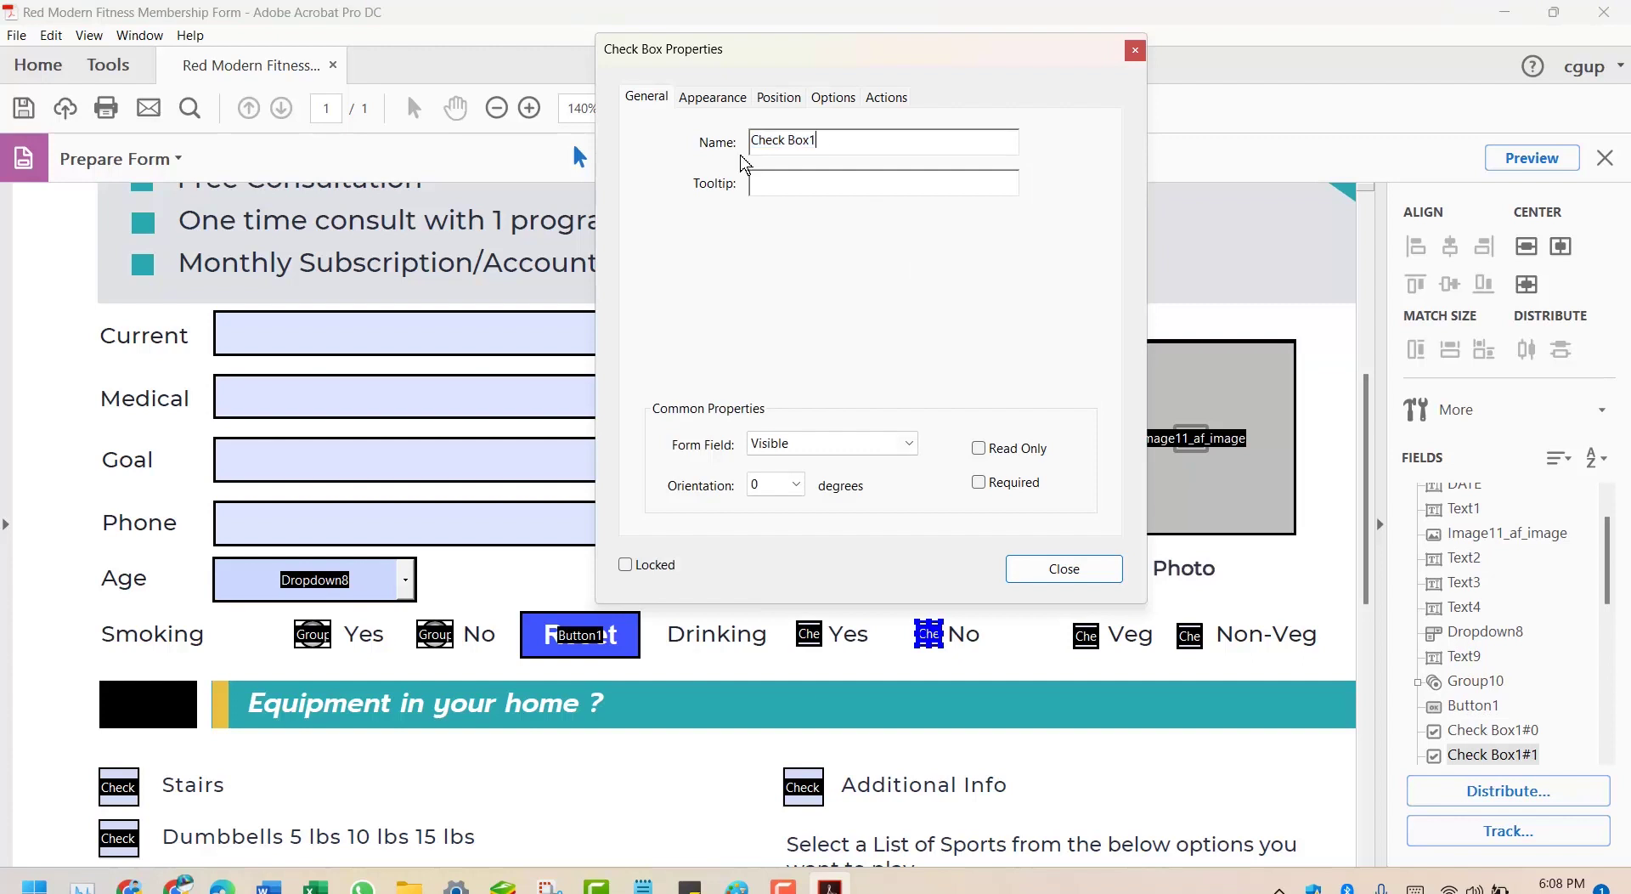
{"action": "left_click", "coordinate": [833, 98]}
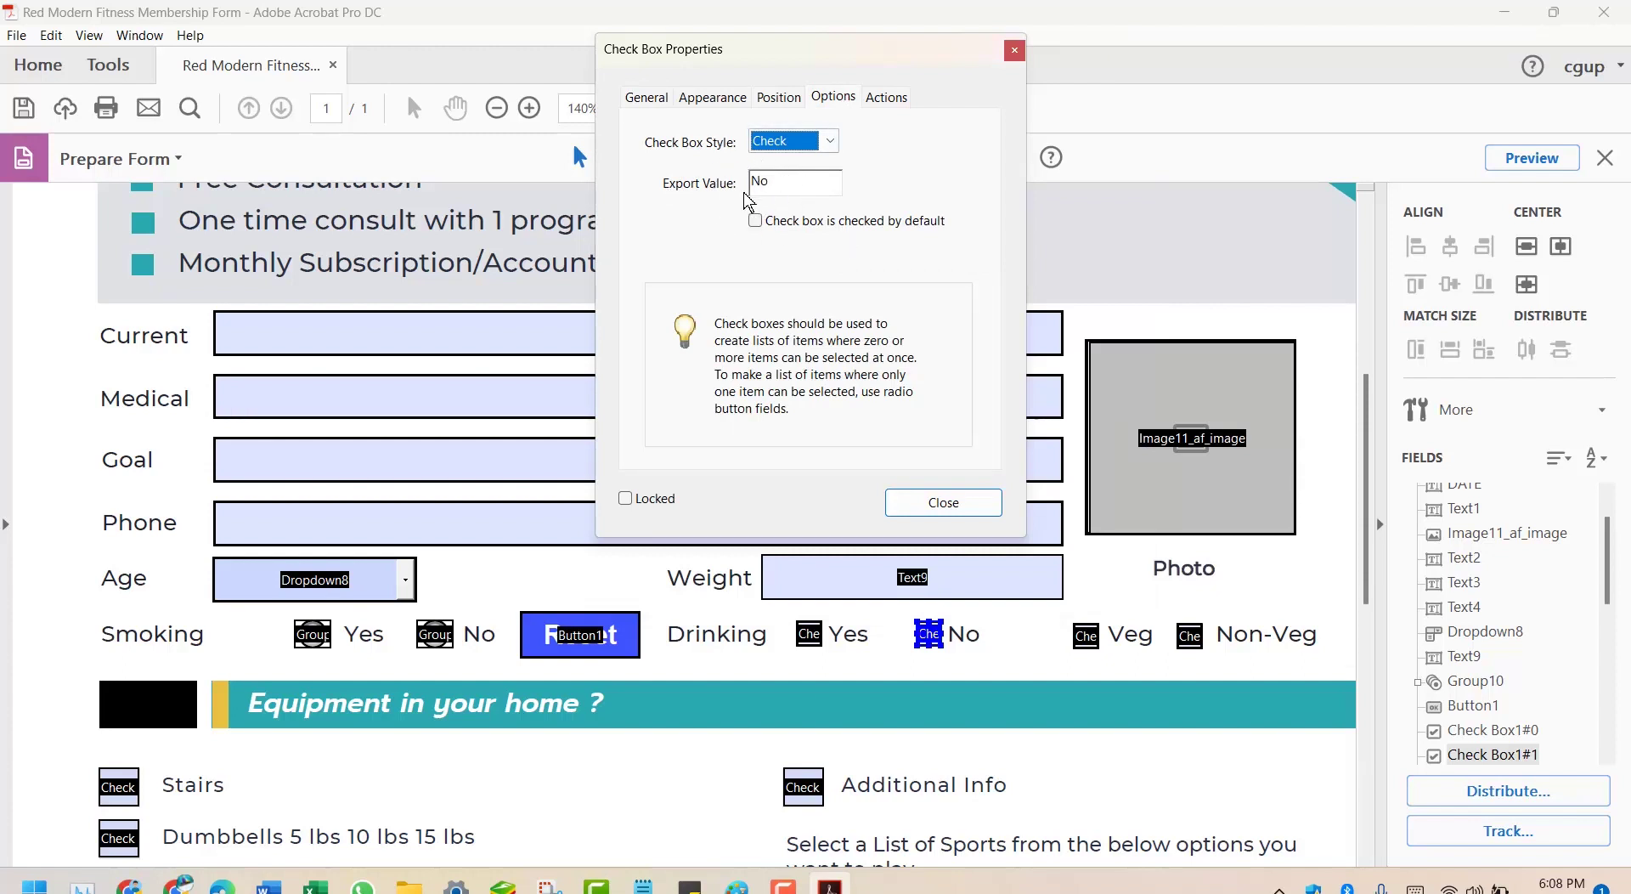
{"action": "left_click", "coordinate": [938, 511]}
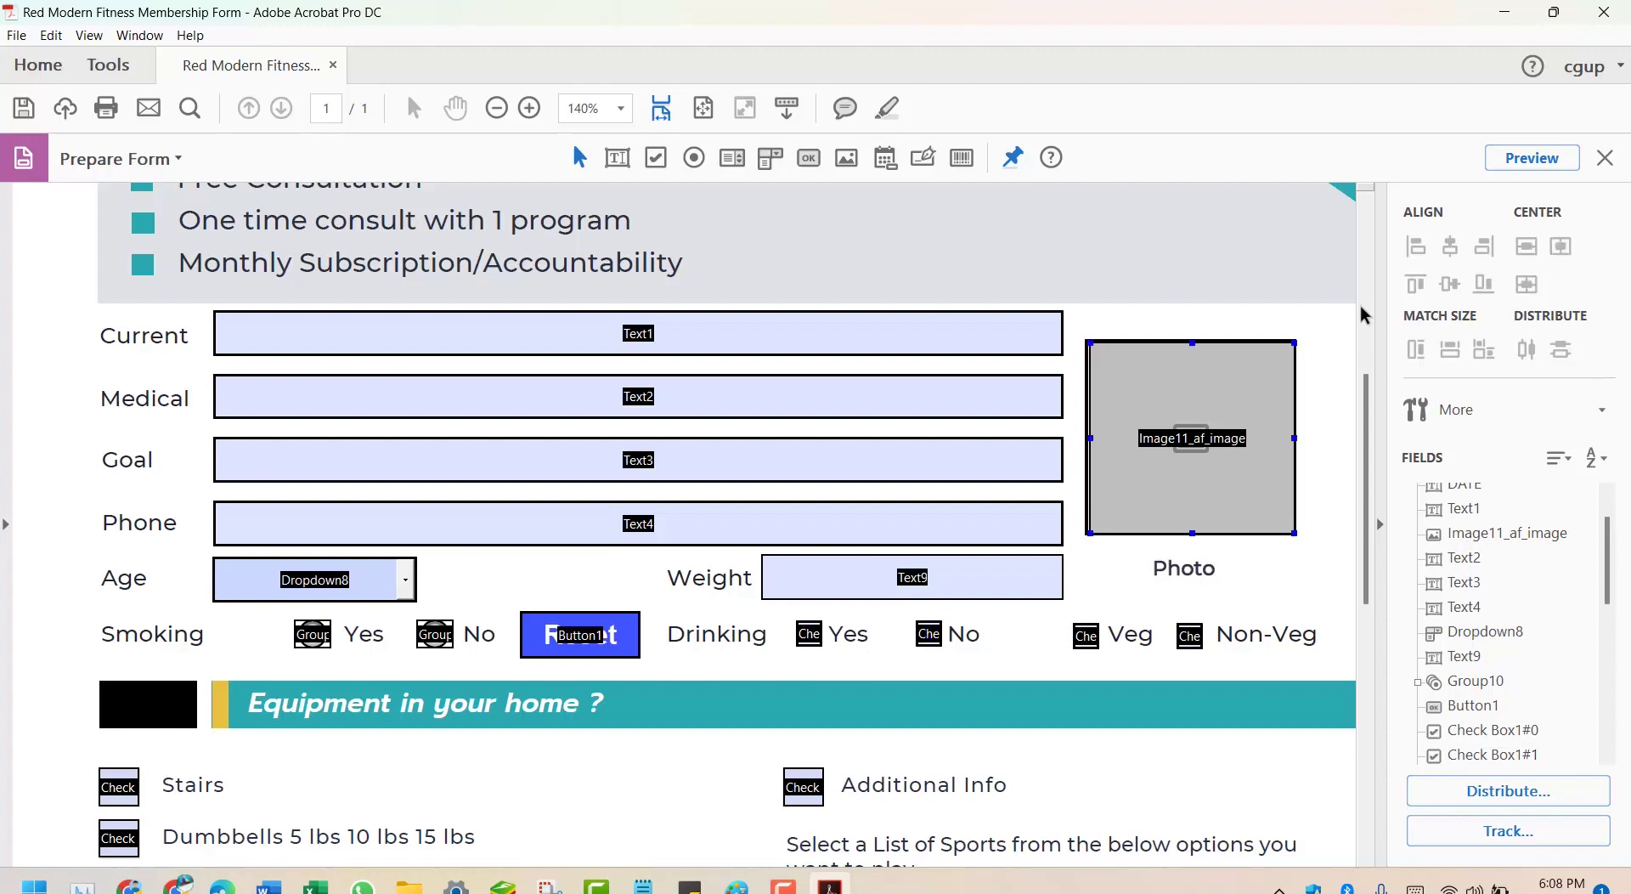
Exit Prepare Form and toggle the Drinking checkboxes between Yes and No
{"action": "left_click", "coordinate": [1605, 158]}
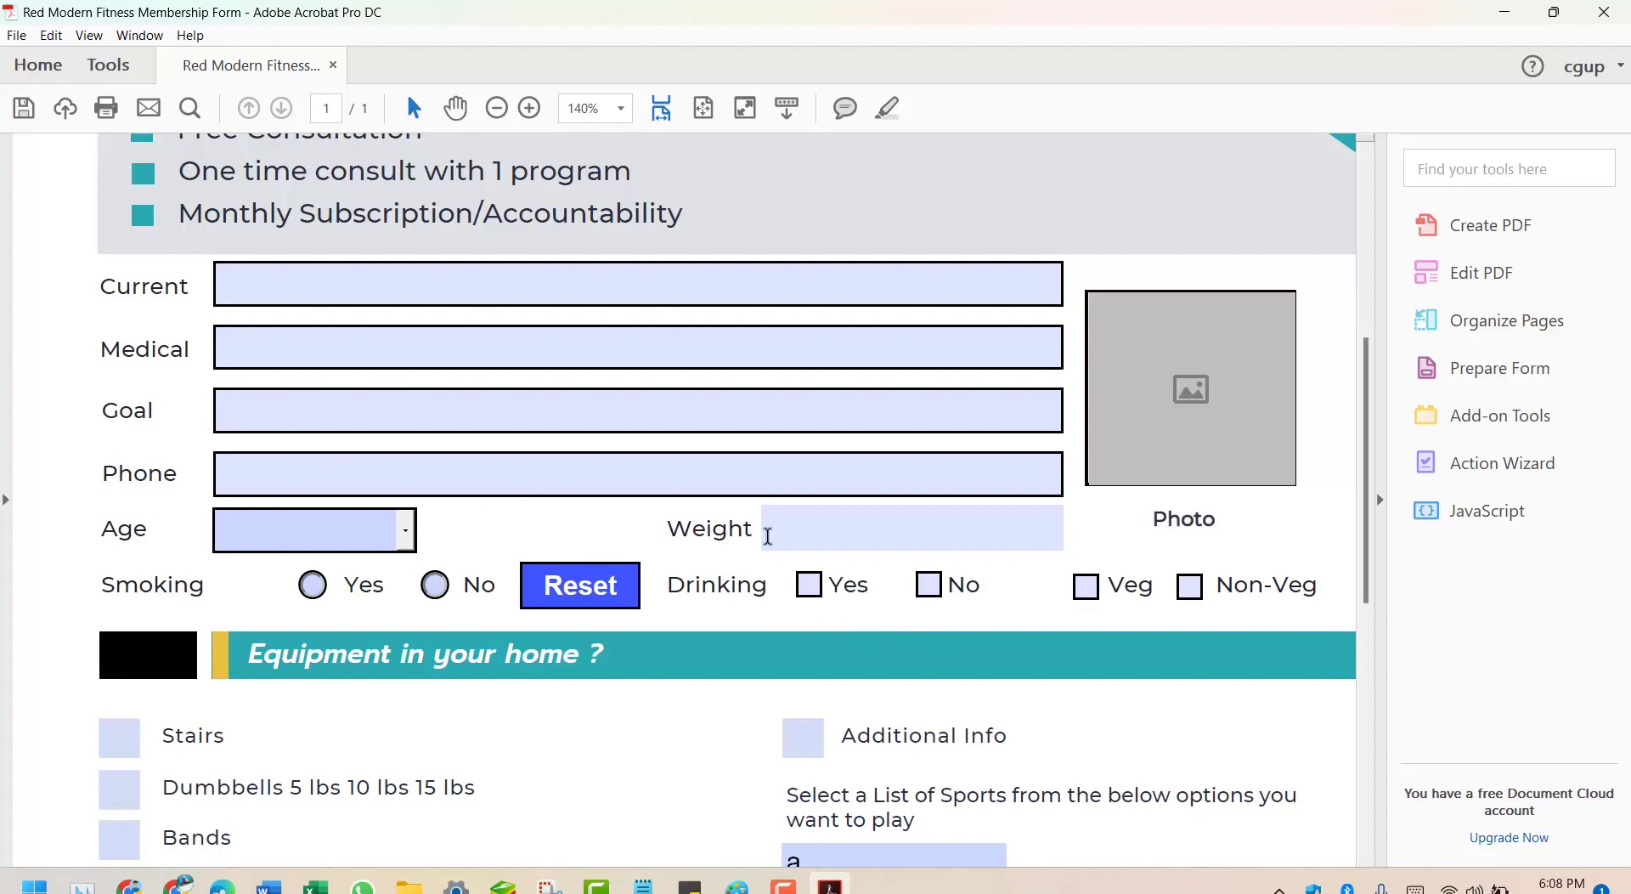
{"action": "left_click", "coordinate": [809, 584]}
{"action": "left_click", "coordinate": [929, 584]}
{"action": "left_click", "coordinate": [809, 584]}
{"action": "left_click", "coordinate": [929, 584]}
{"action": "left_click", "coordinate": [808, 585]}
{"action": "left_click", "coordinate": [928, 585]}
{"action": "left_click", "coordinate": [808, 584]}
{"action": "left_click", "coordinate": [929, 585]}
Retest Drinking Yes and No repeatedly, leaving Drinking No cleared
{"action": "left_click", "coordinate": [935, 585]}
{"action": "left_click", "coordinate": [924, 593]}
{"action": "left_click", "coordinate": [809, 586]}
{"action": "left_click", "coordinate": [924, 586]}
{"action": "left_click", "coordinate": [820, 593]}
{"action": "left_click", "coordinate": [927, 586]}
{"action": "left_click", "coordinate": [809, 586]}
{"action": "left_click", "coordinate": [929, 586]}
{"action": "left_click", "coordinate": [930, 586]}
Toggle the Veg and Non-Veg checkboxes on and off, then switch to Organize Pages
{"action": "left_click", "coordinate": [1085, 586]}
{"action": "left_click", "coordinate": [1086, 586]}
{"action": "left_click", "coordinate": [1189, 586]}
{"action": "left_click", "coordinate": [1087, 592]}
{"action": "left_click", "coordinate": [1081, 593]}
{"action": "left_click", "coordinate": [1081, 593]}
{"action": "left_click", "coordinate": [1080, 593]}
{"action": "left_click", "coordinate": [1465, 323]}
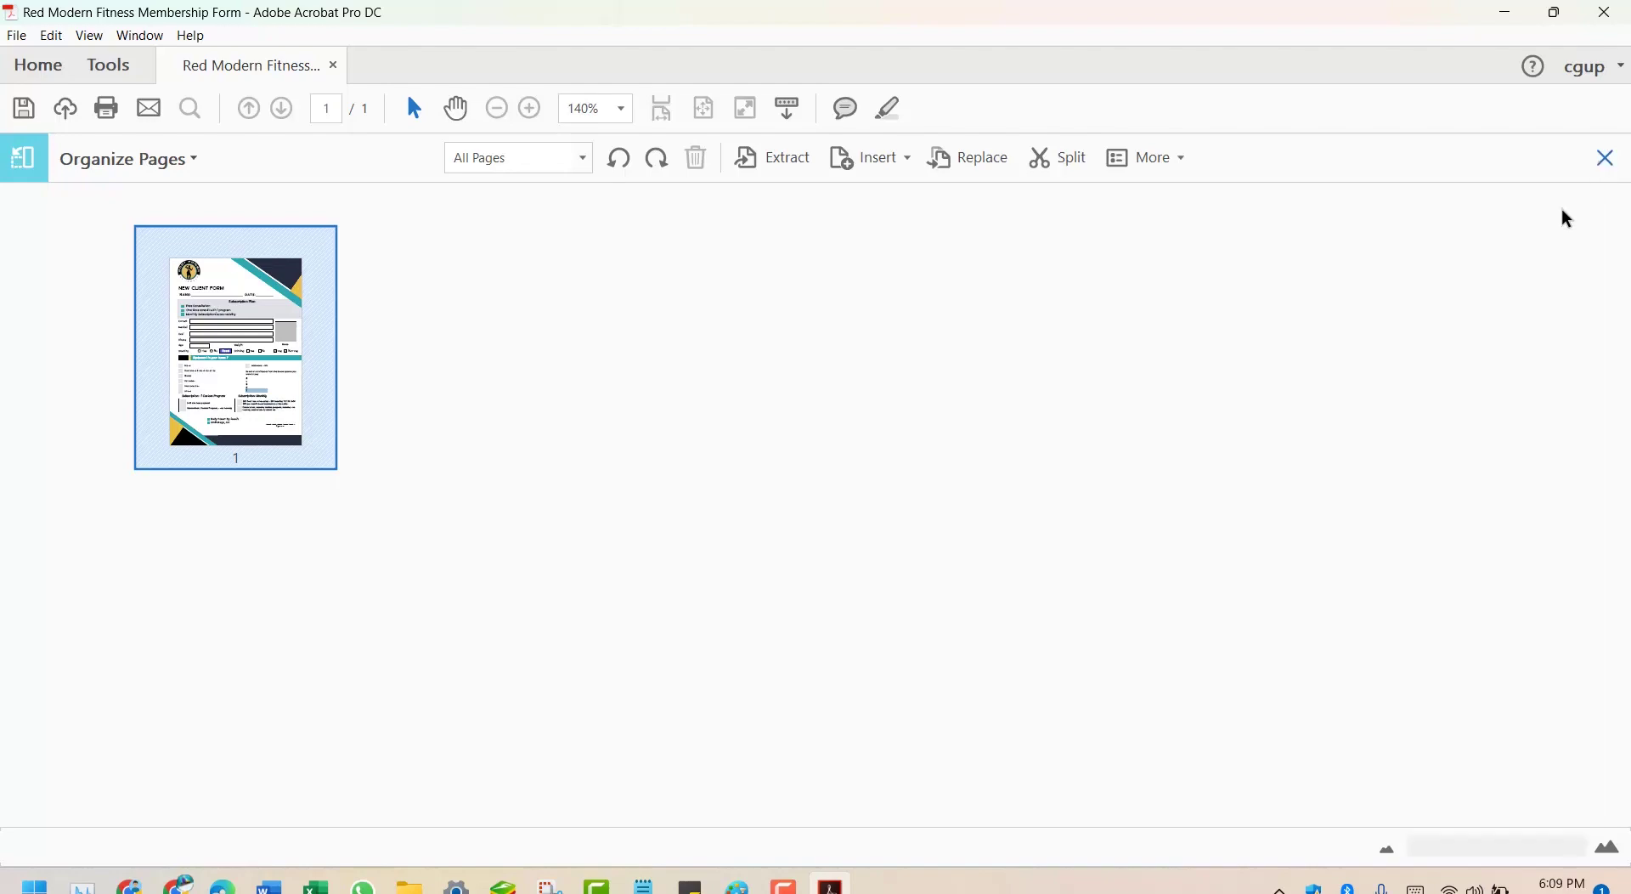
Back in Prepare Form, copy the Veg checkbox's name Check Box3 from its properties
{"action": "left_click", "coordinate": [1605, 158]}
{"action": "left_click", "coordinate": [1502, 362]}
{"action": "double_click", "coordinate": [1096, 639]}
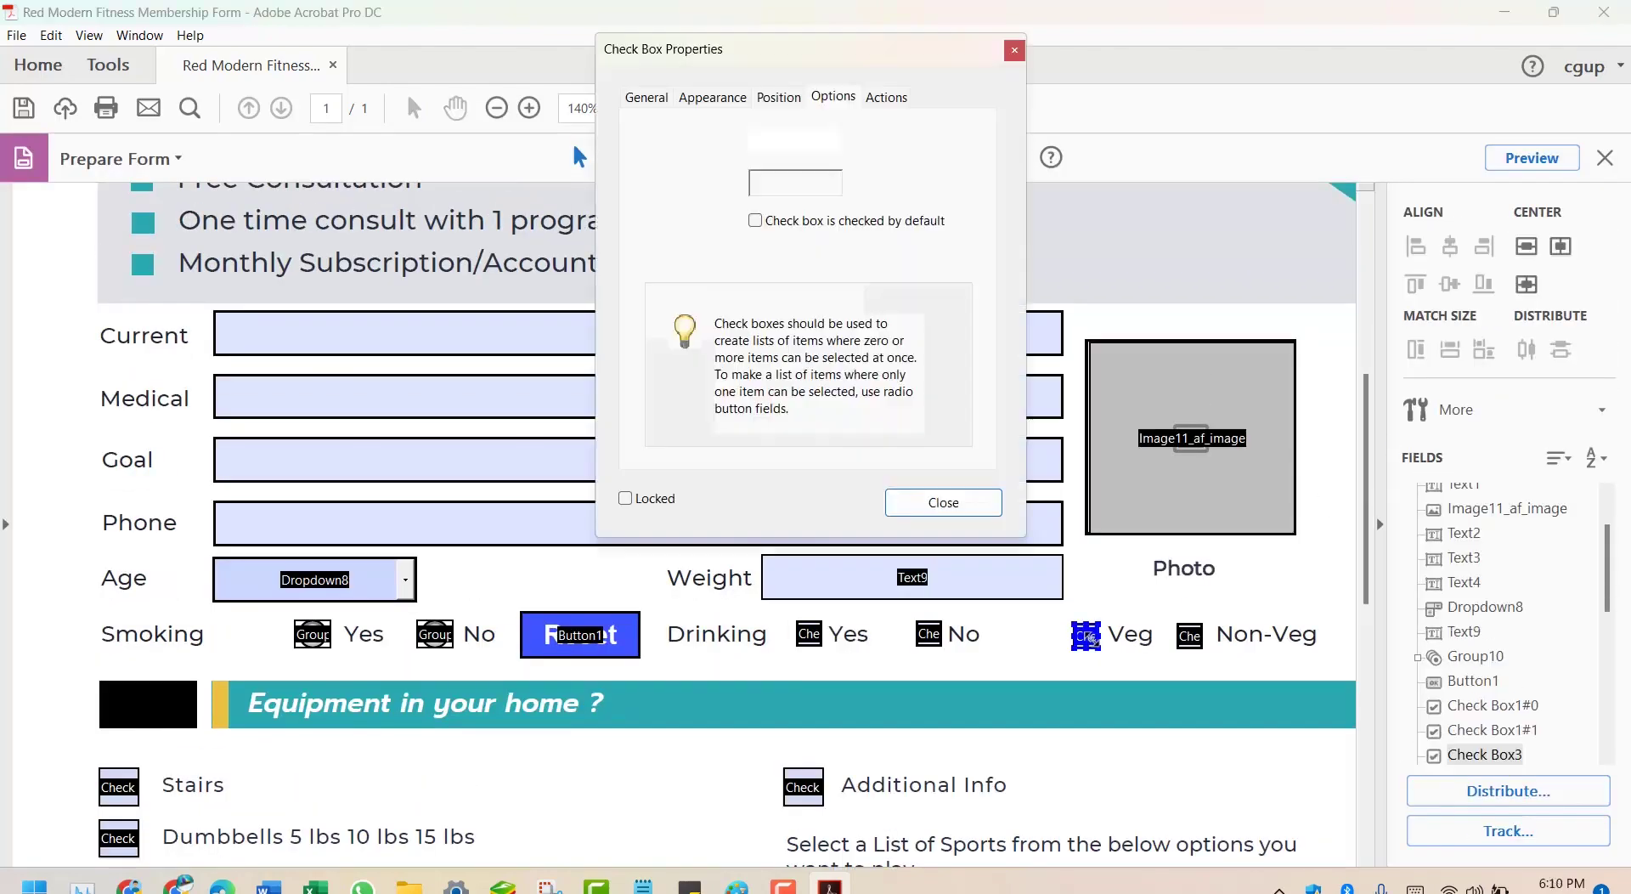
{"action": "left_click", "coordinate": [641, 99]}
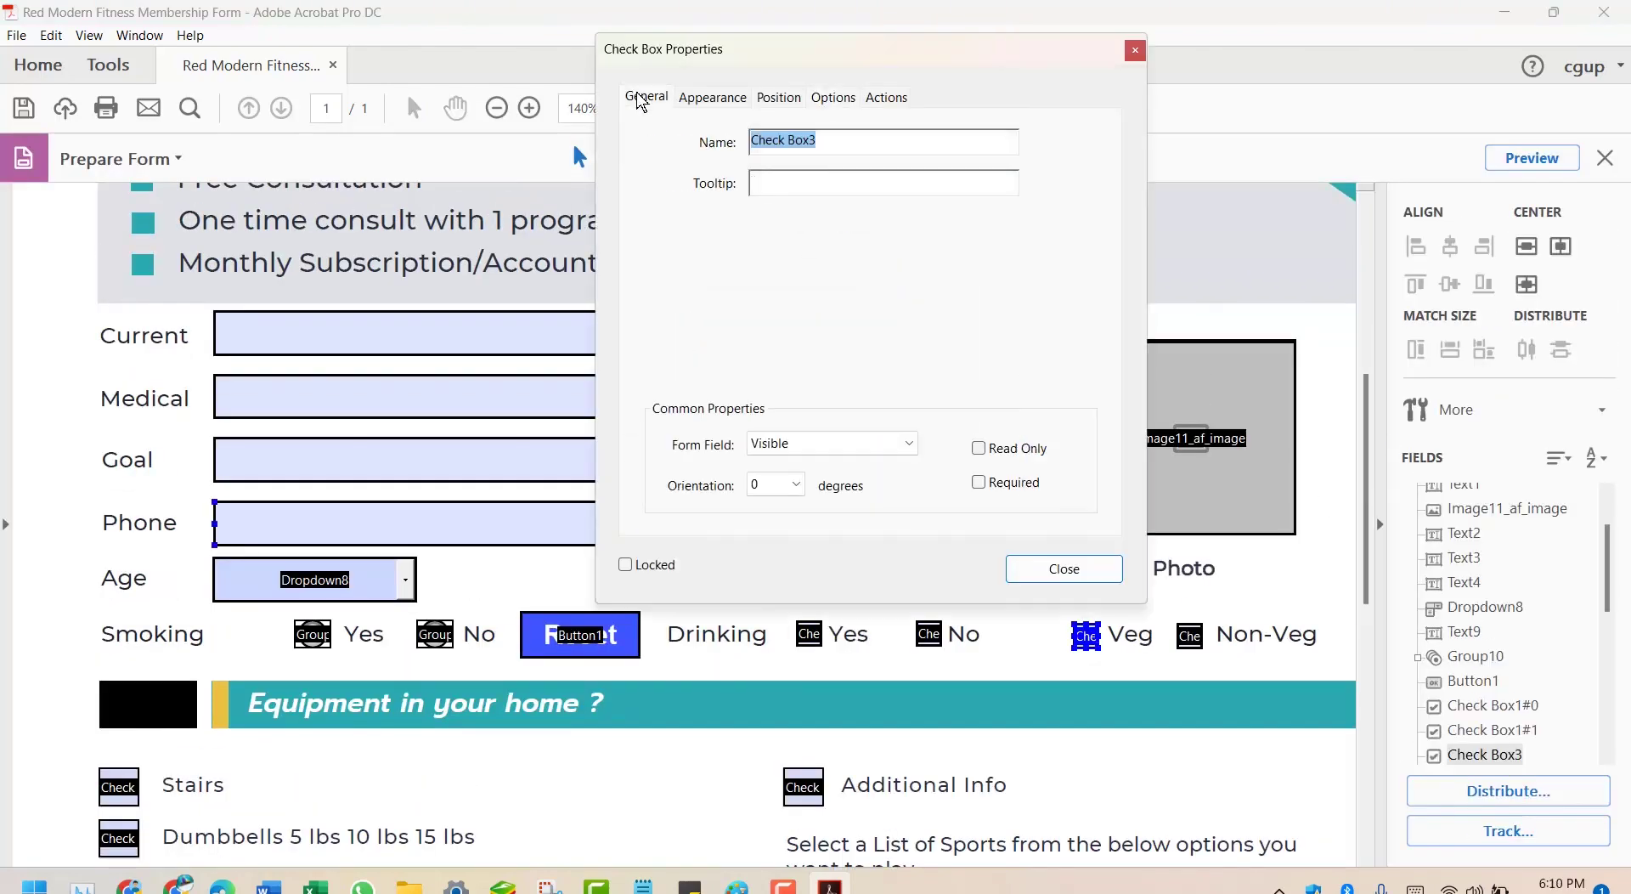
{"action": "left_click", "coordinate": [824, 143]}
{"action": "left_click_drag", "start_coordinate": [831, 141], "coordinate": [753, 145]}
{"action": "right_click", "coordinate": [758, 146]}
{"action": "left_click", "coordinate": [812, 176]}
{"action": "left_click", "coordinate": [1136, 53]}
Rename the Non-Veg checkbox from Check Box4 to Check Box3 by pasting the copied name
{"action": "double_click", "coordinate": [1192, 638]}
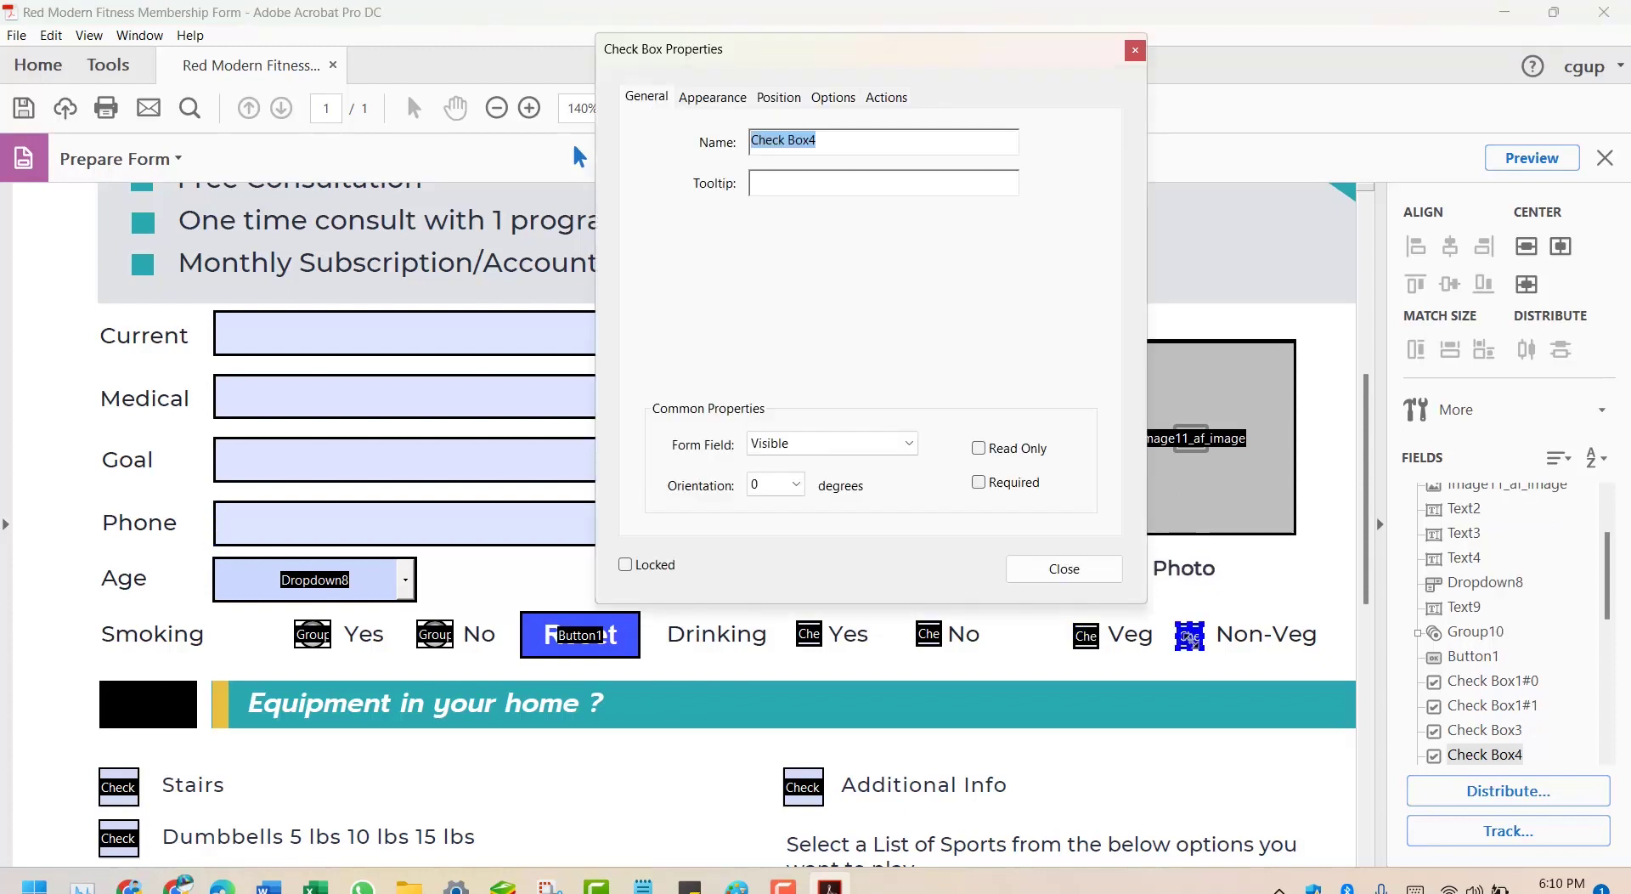
{"action": "right_click", "coordinate": [806, 136]}
{"action": "left_click", "coordinate": [841, 198]}
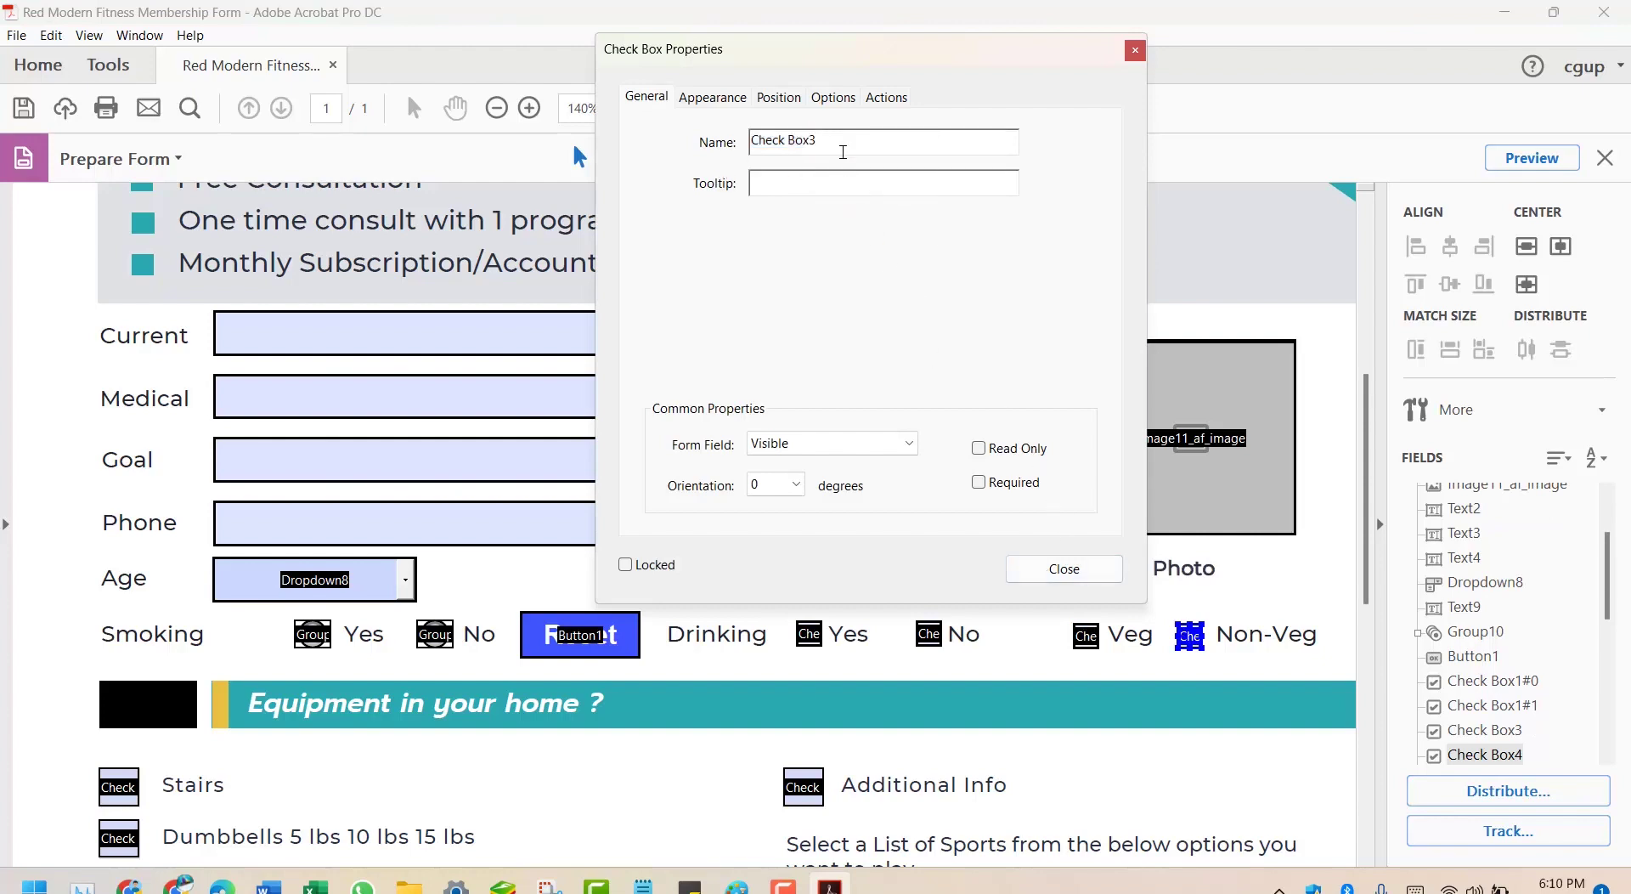
{"action": "left_click", "coordinate": [1077, 571]}
{"action": "left_click", "coordinate": [1606, 158]}
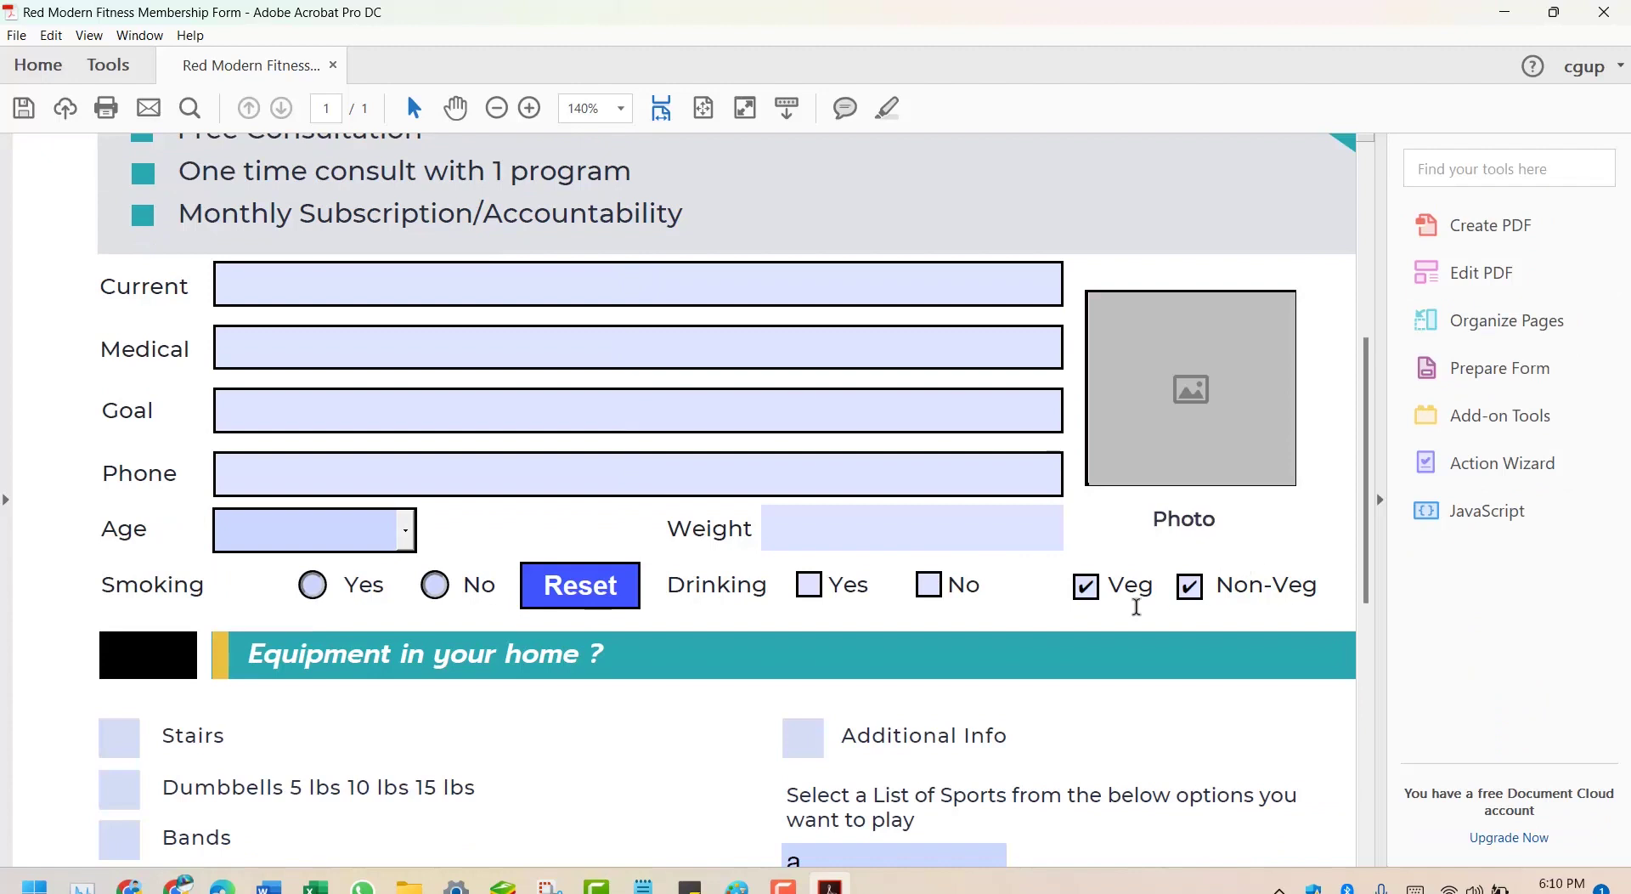
Tick and untick Veg and Non-Veg to confirm they now toggle together, leaving both blank
{"action": "left_click", "coordinate": [1087, 597]}
{"action": "left_click", "coordinate": [1153, 592]}
{"action": "left_click", "coordinate": [1080, 590]}
{"action": "double_click", "coordinate": [1192, 592]}
{"action": "left_click", "coordinate": [1193, 595]}
{"action": "left_click", "coordinate": [1193, 593]}
{"action": "left_click", "coordinate": [1193, 593]}
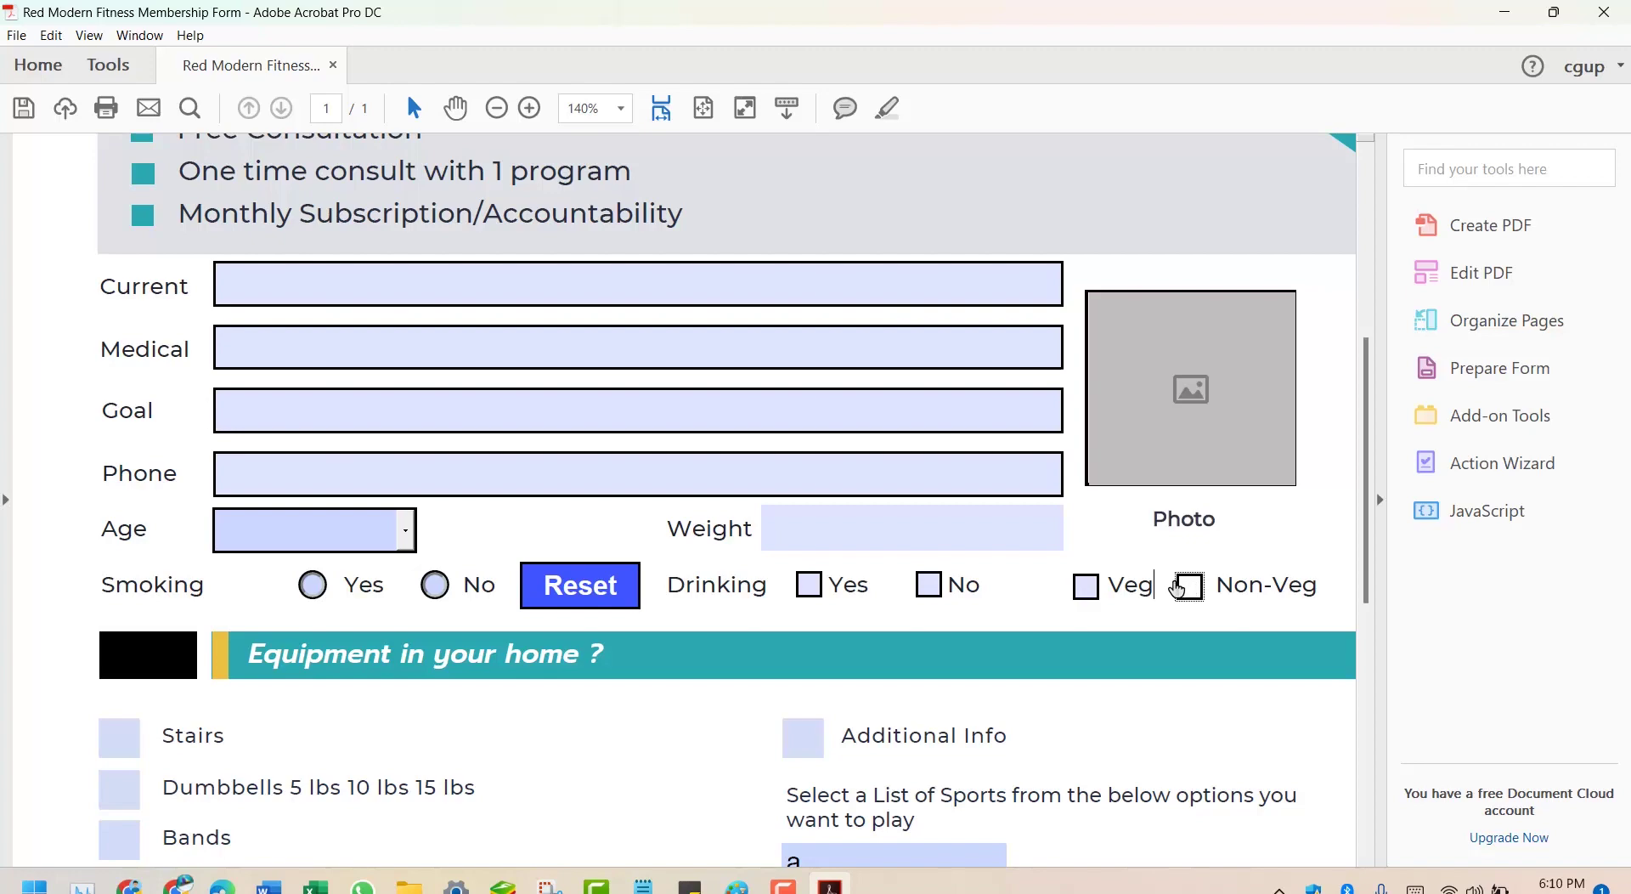
{"action": "left_click", "coordinate": [1518, 372]}
Change the Veg checkbox's export value from Yes to 'Veg'
{"action": "left_click", "coordinate": [1086, 637]}
{"action": "double_click", "coordinate": [1086, 637]}
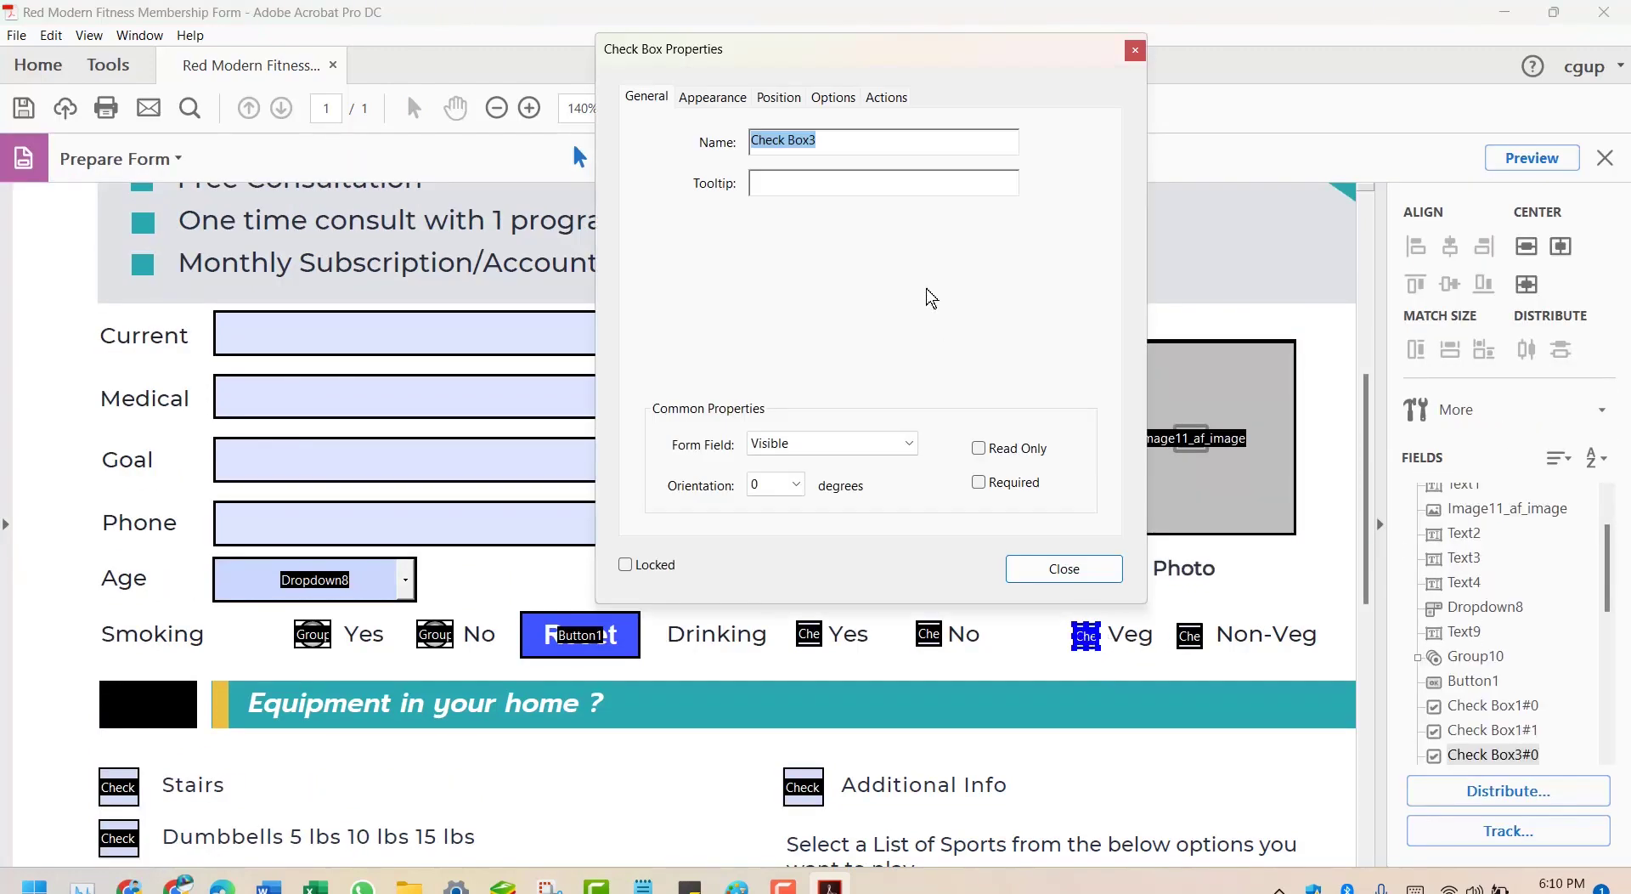
{"action": "left_click", "coordinate": [842, 99]}
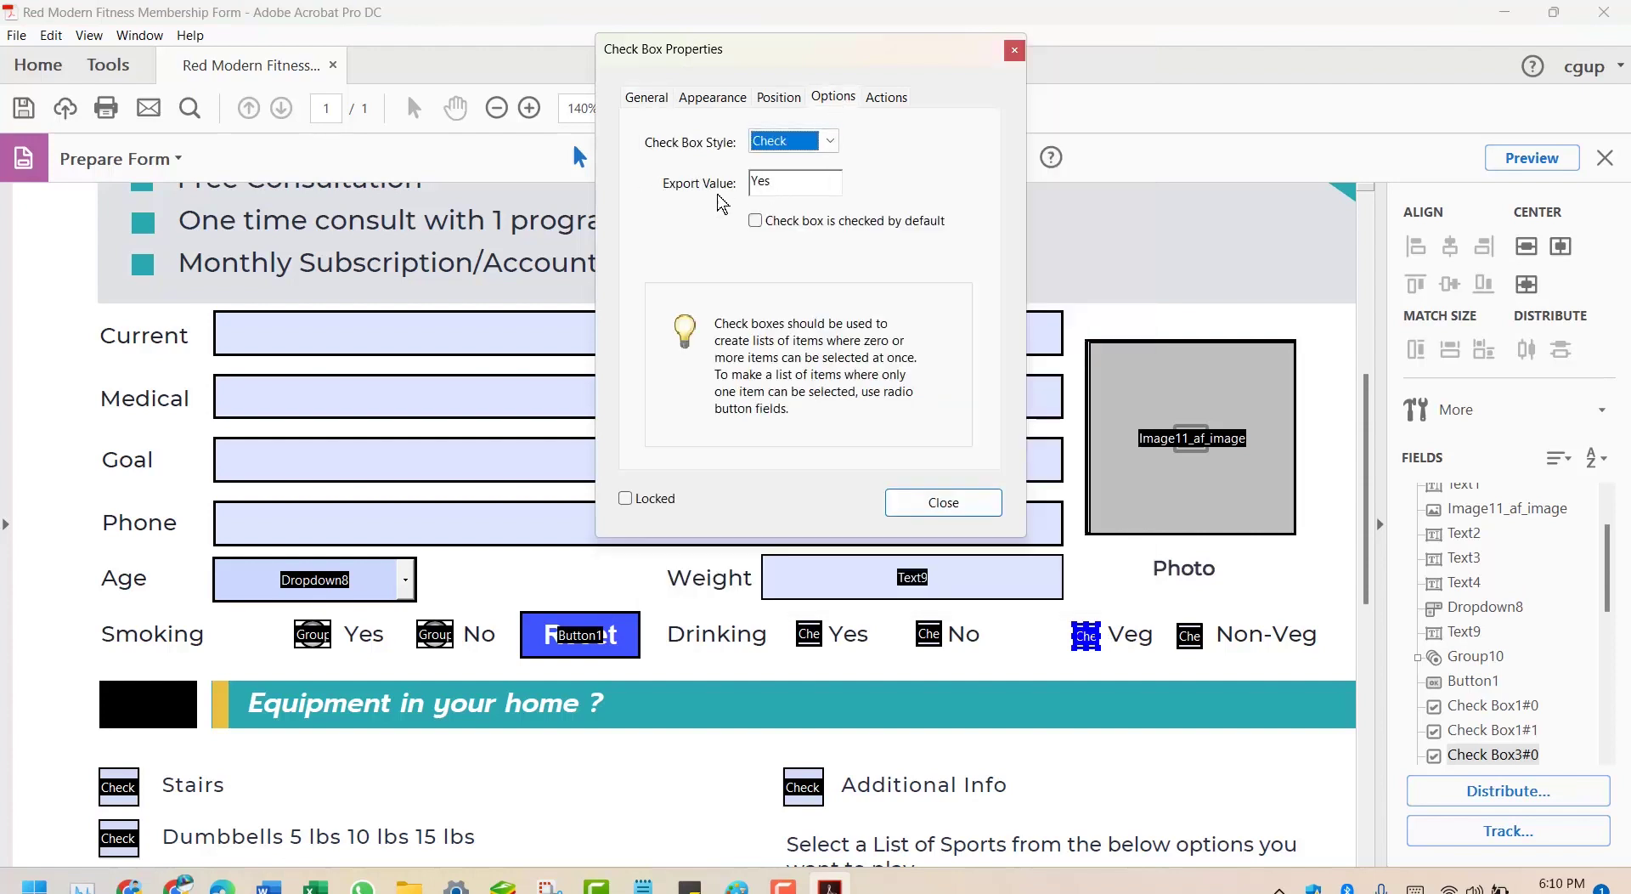
{"action": "double_click", "coordinate": [779, 188]}
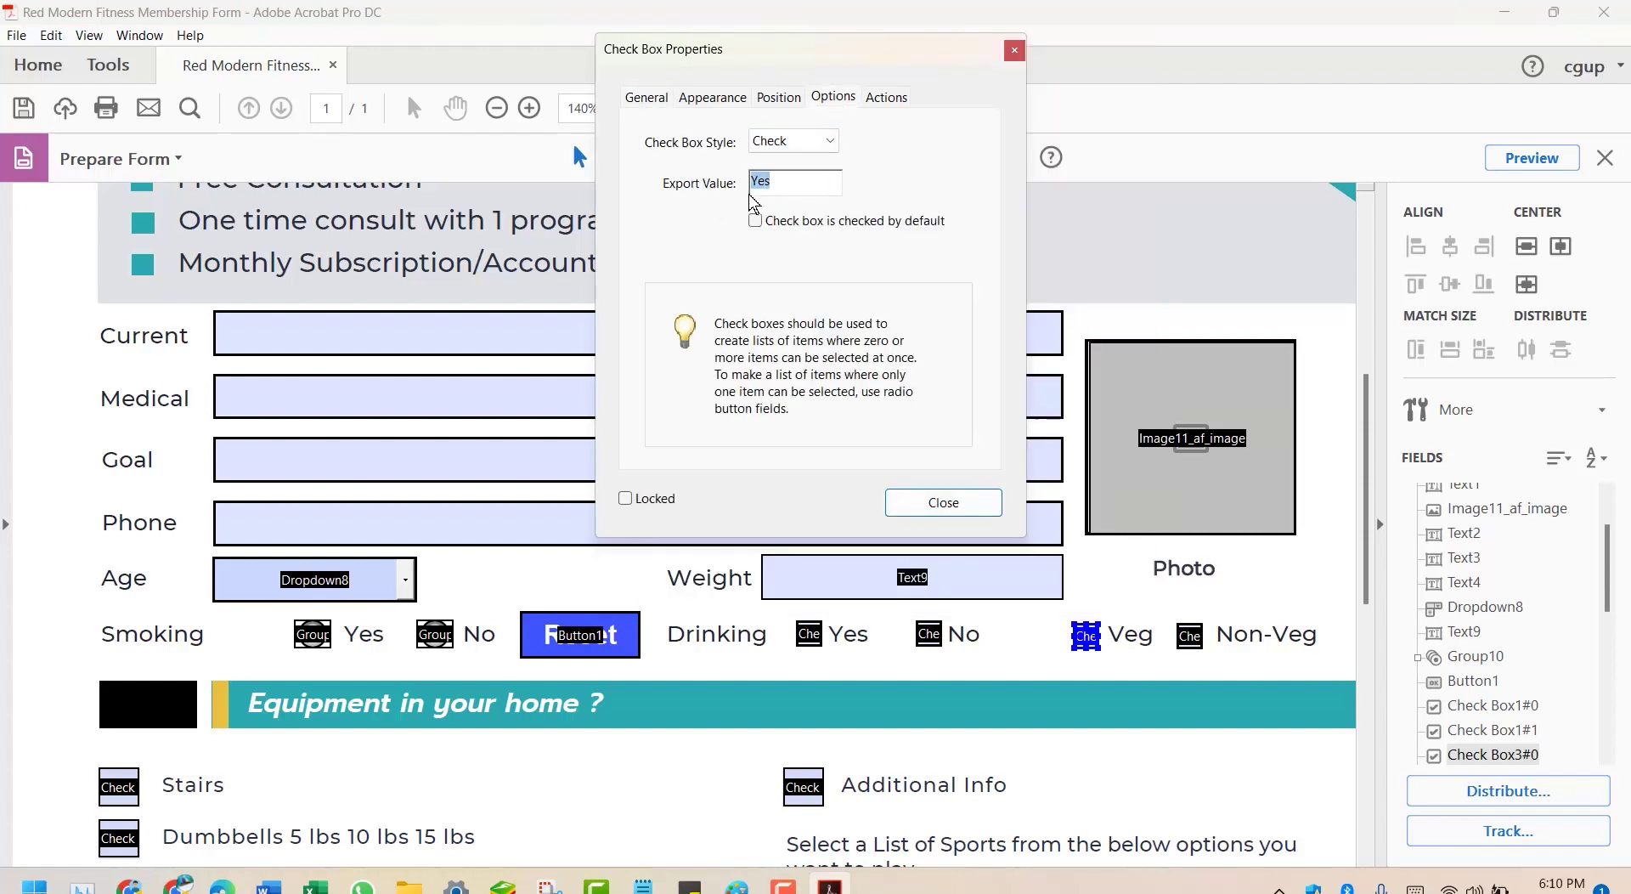
{"action": "type", "text": "Veg"}
{"action": "left_click", "coordinate": [958, 503]}
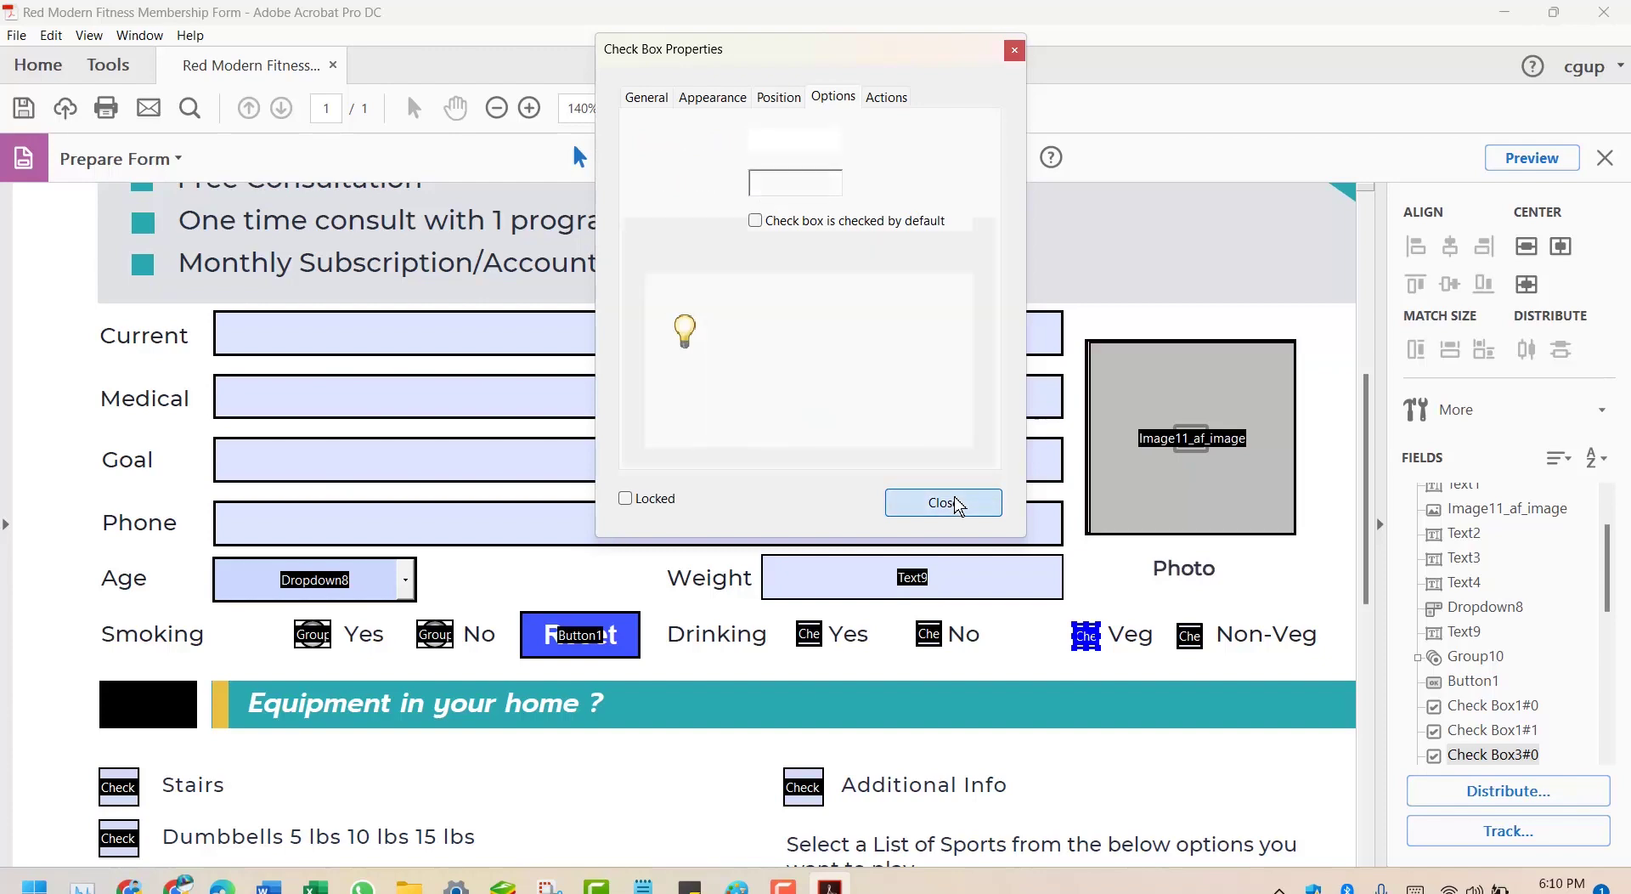
{"action": "left_click", "coordinate": [1147, 591]}
Change the Non-Veg checkbox's export value from Yes to 'Non veg'
{"action": "left_click", "coordinate": [1191, 635]}
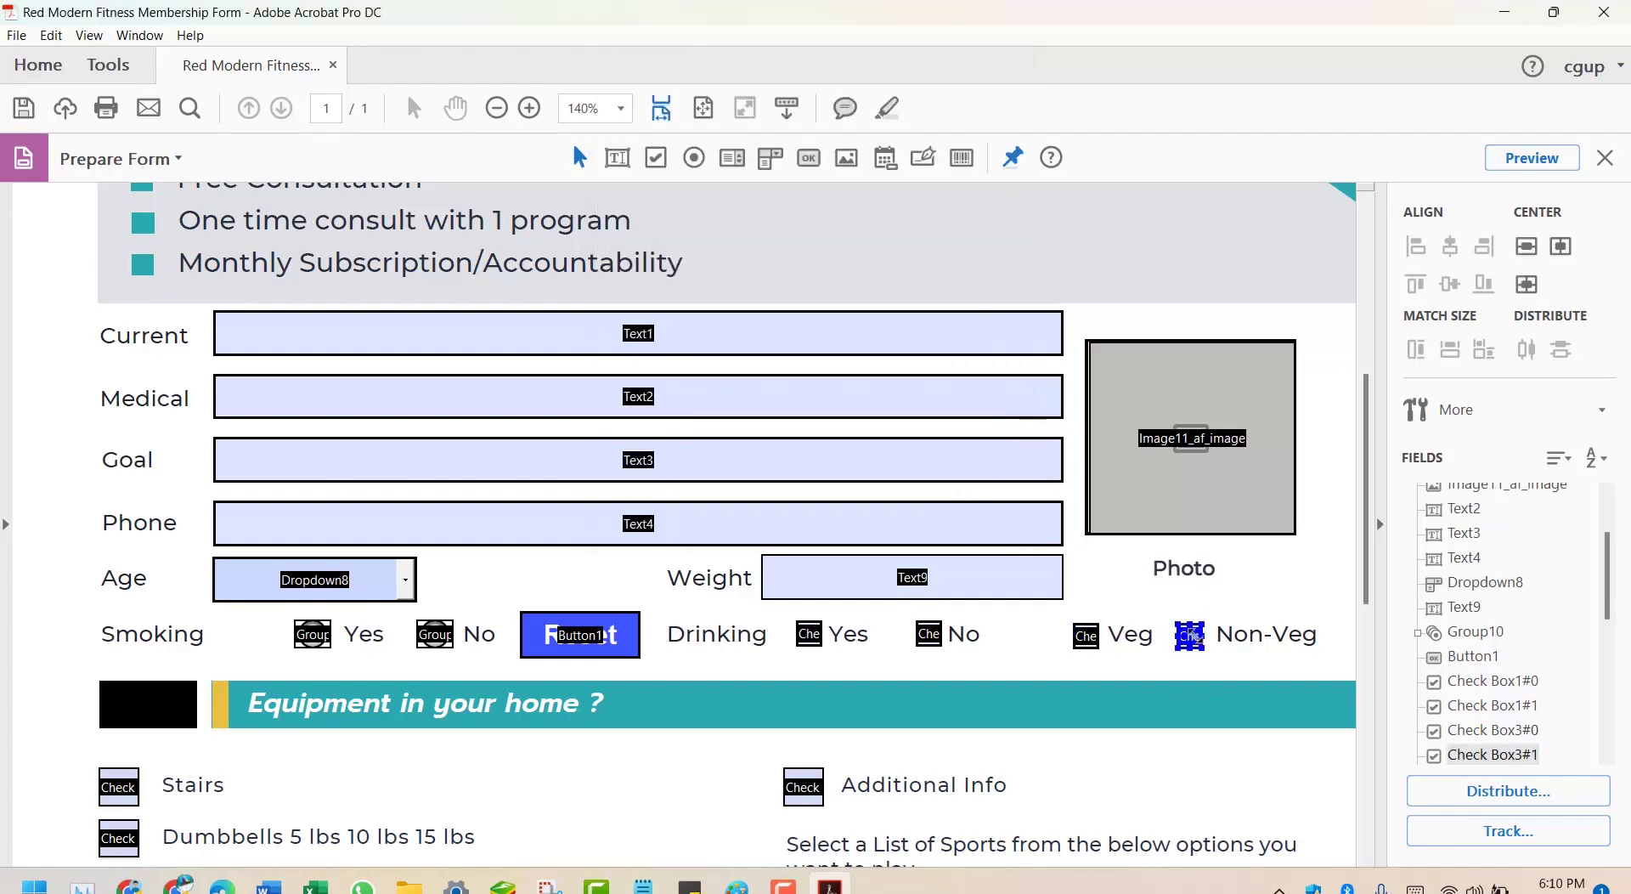
{"action": "double_click", "coordinate": [1191, 635]}
{"action": "left_click", "coordinate": [780, 189]}
{"action": "left_click_drag", "start_coordinate": [782, 197], "coordinate": [735, 197]}
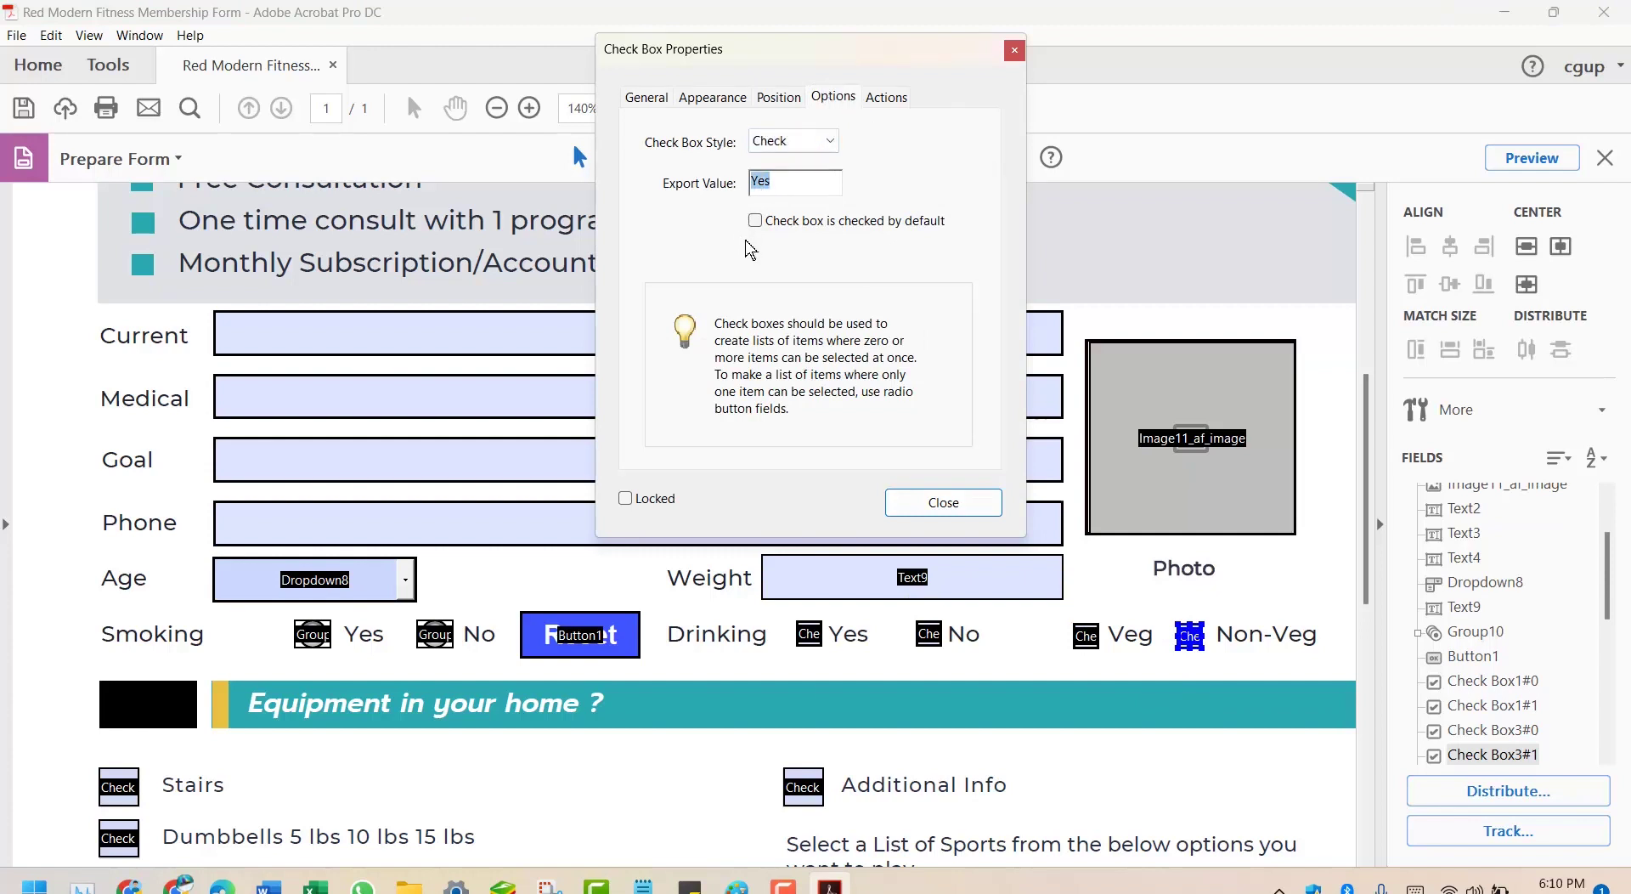
{"action": "type", "text": "Non veg"}
{"action": "left_click", "coordinate": [944, 503]}
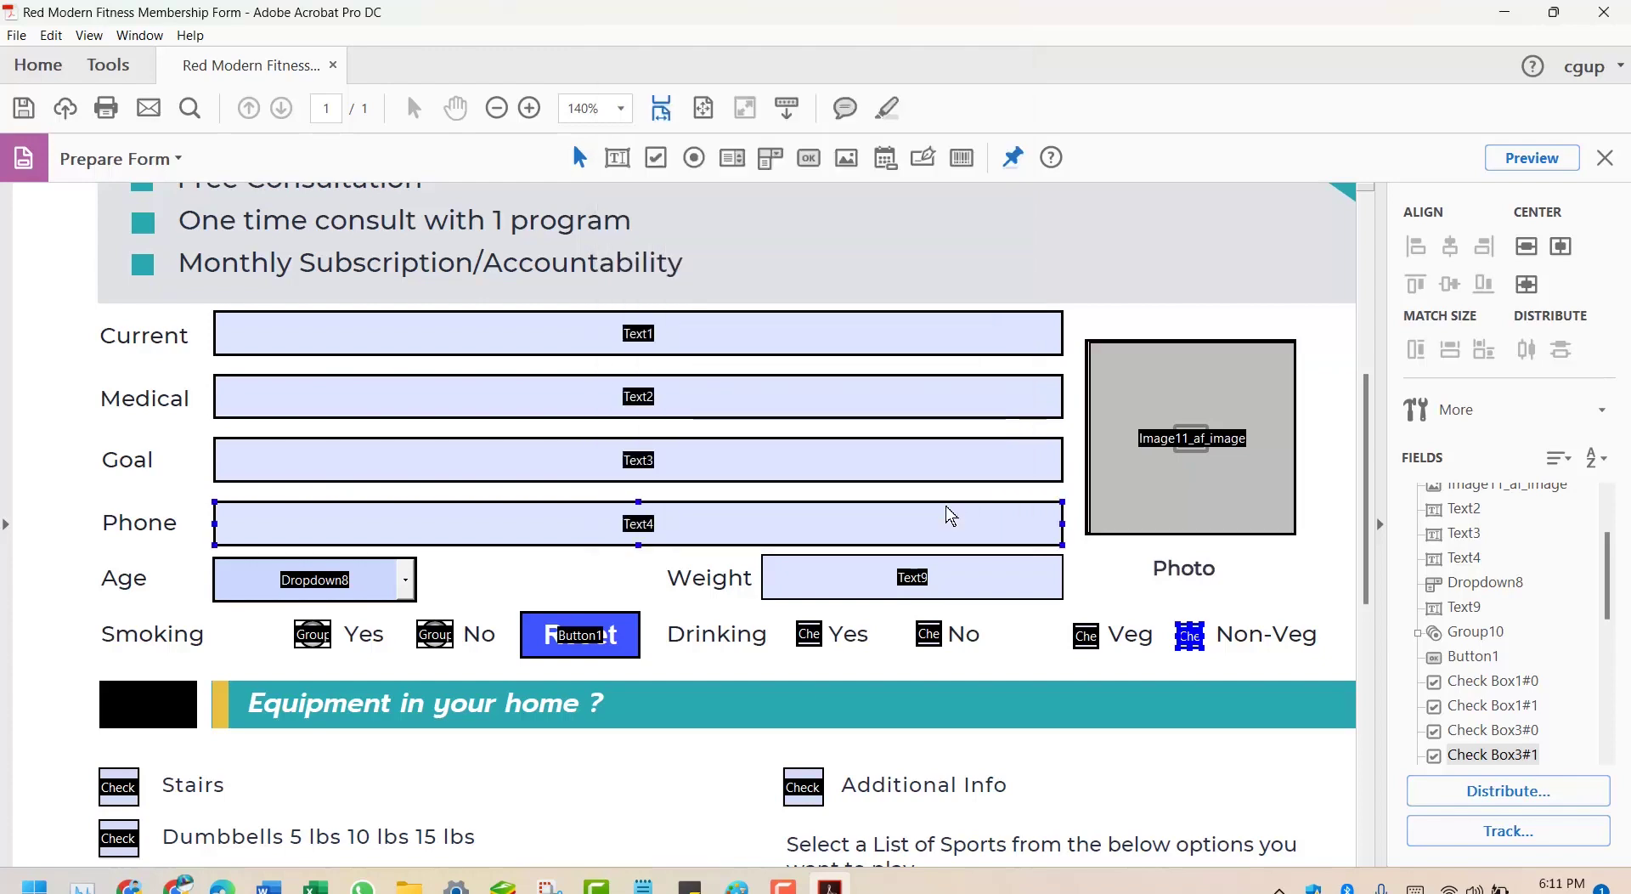
Leave form editing and save the membership form
{"action": "left_click", "coordinate": [1111, 647]}
{"action": "left_click", "coordinate": [1605, 159]}
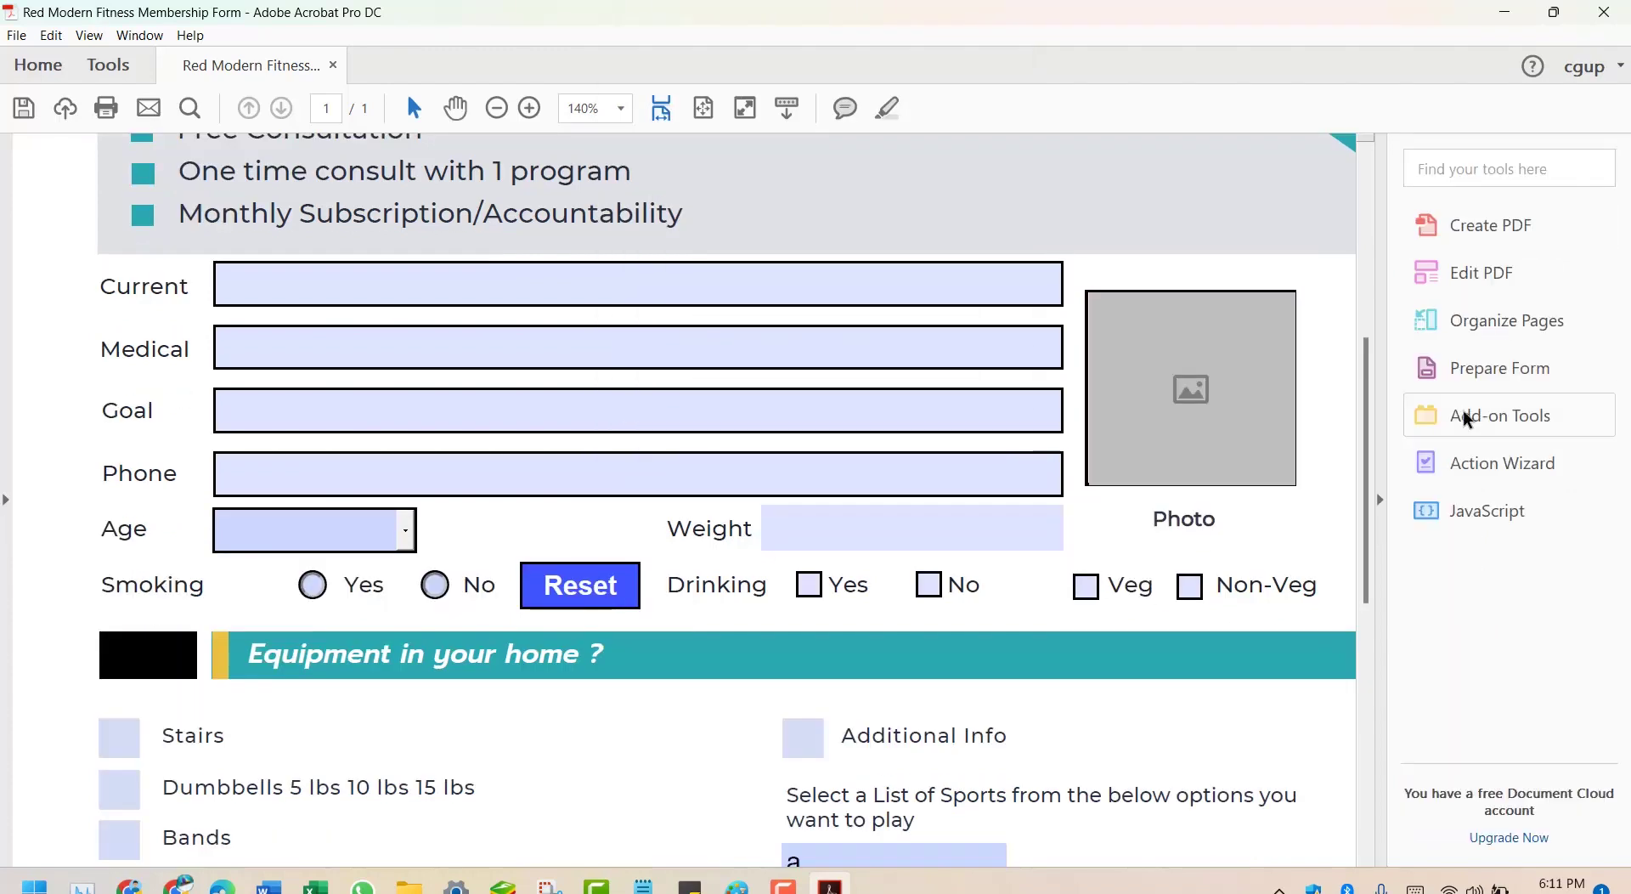
{"action": "left_click", "coordinate": [25, 110]}
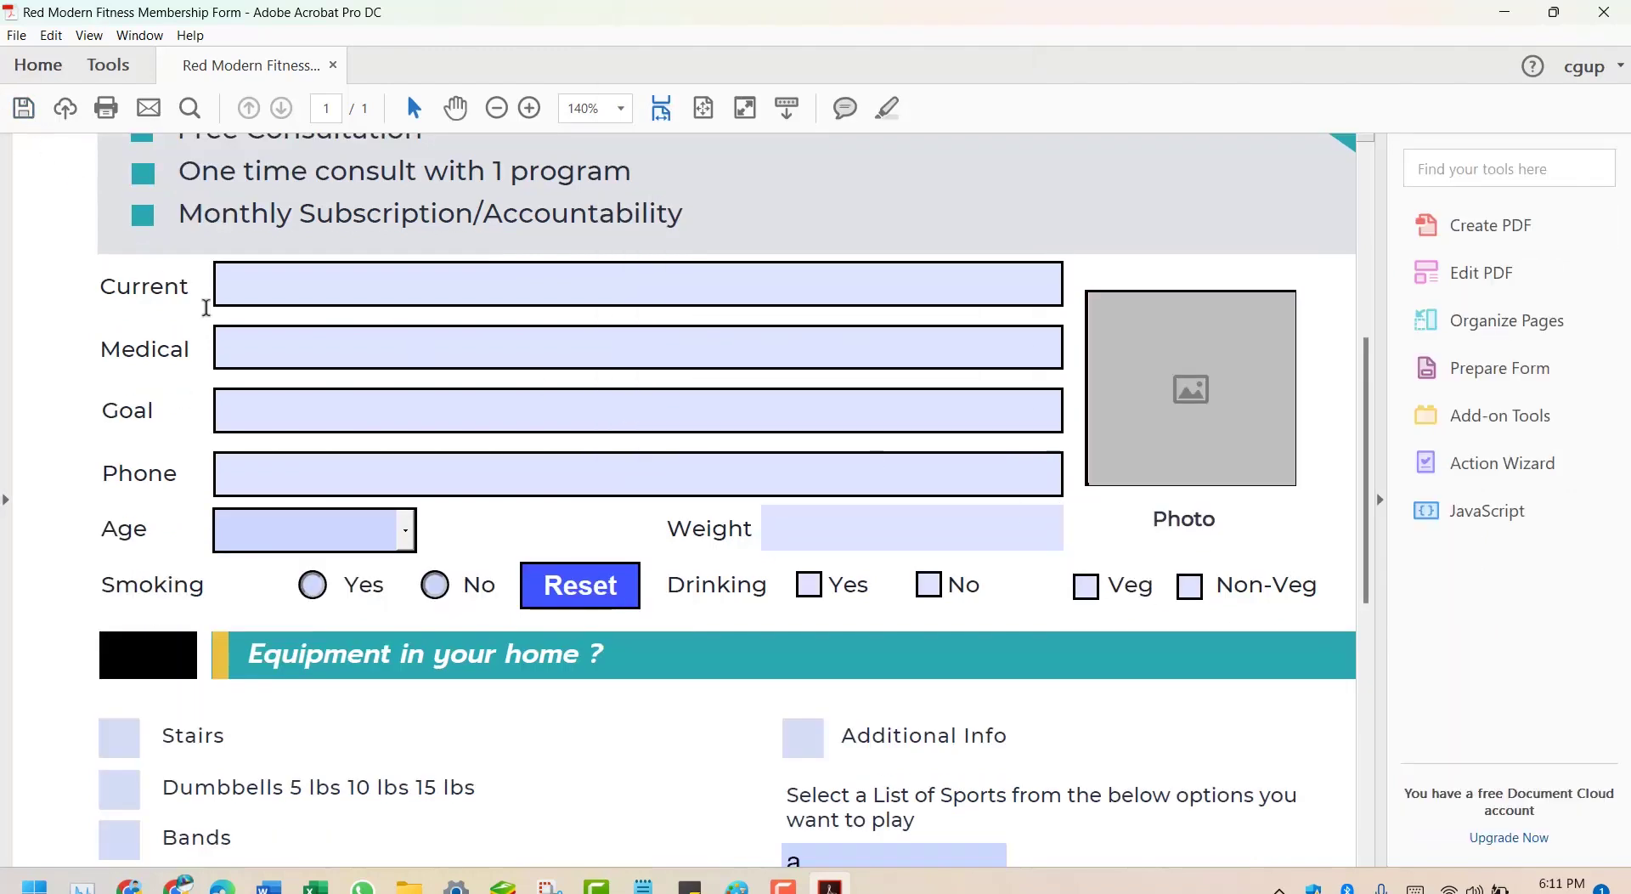
Alternate between Veg and Non-Veg to check only one stays ticked
{"action": "left_click", "coordinate": [1088, 590]}
{"action": "left_click", "coordinate": [1191, 590]}
{"action": "left_click", "coordinate": [1079, 590]}
{"action": "left_click", "coordinate": [1079, 592]}
{"action": "left_click", "coordinate": [1079, 594]}
{"action": "left_click", "coordinate": [1191, 590]}
{"action": "left_click", "coordinate": [1190, 587]}
Retest Veg and Non-Veg exclusivity, leaving both diet boxes unticked
{"action": "left_click_drag", "start_coordinate": [455, 551], "coordinate": [605, 554]}
{"action": "left_click_drag", "start_coordinate": [605, 554], "coordinate": [435, 595]}
{"action": "left_click", "coordinate": [1181, 577]}
{"action": "left_click", "coordinate": [1085, 586]}
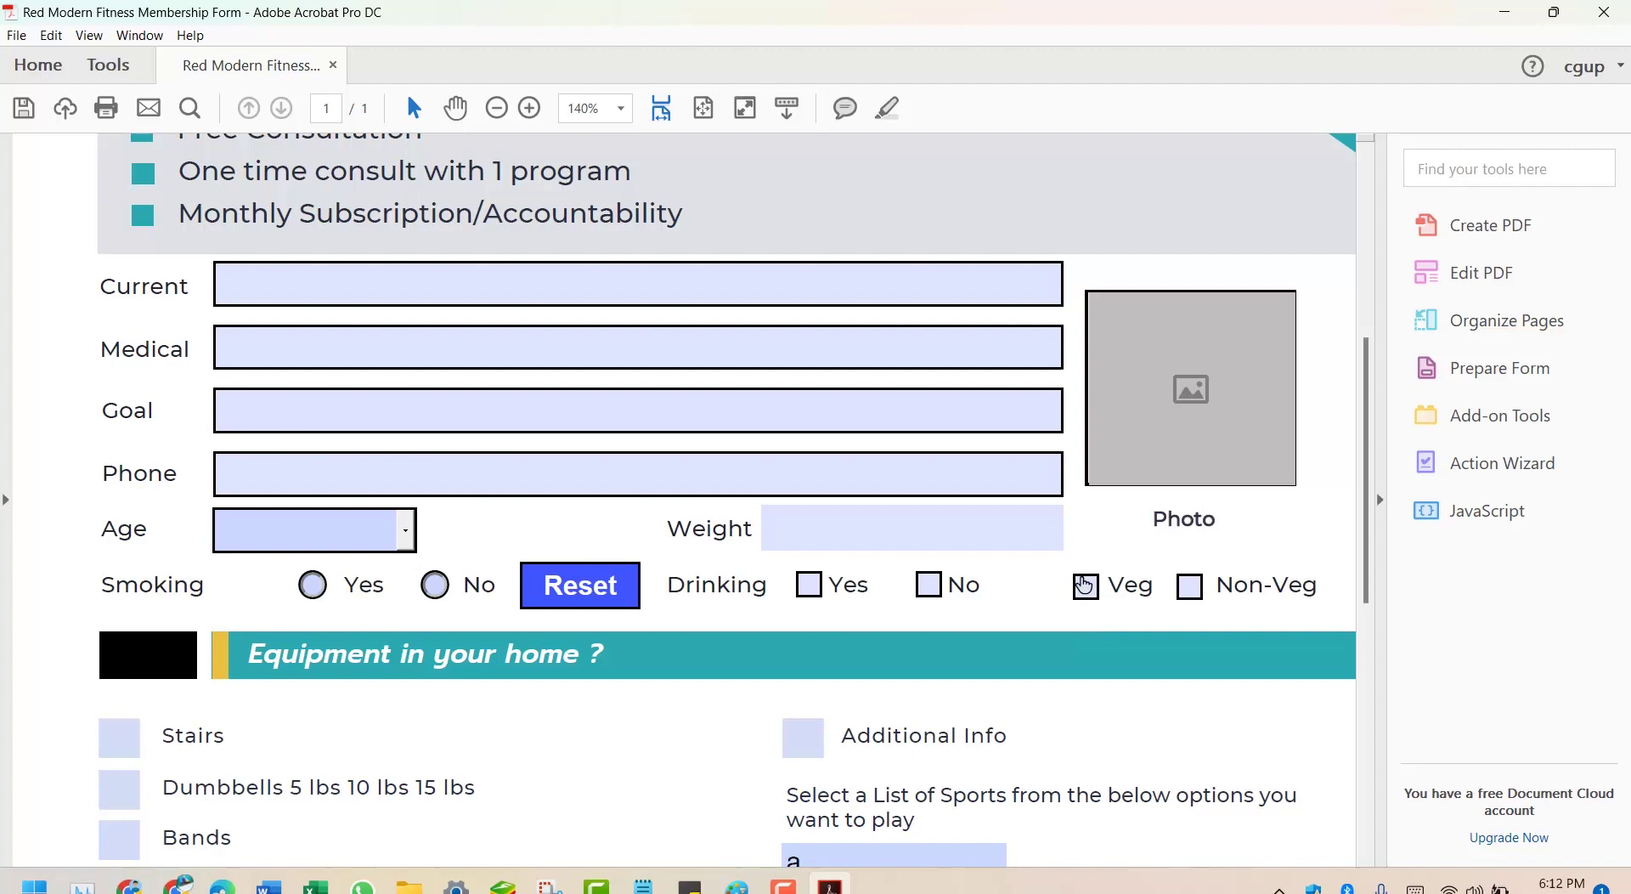
{"action": "left_click", "coordinate": [1189, 587]}
{"action": "left_click", "coordinate": [1086, 586]}
{"action": "left_click", "coordinate": [1085, 586]}
{"action": "mouse_move", "coordinate": [837, 884]}
{"action": "mouse_move", "coordinate": [1624, 790]}
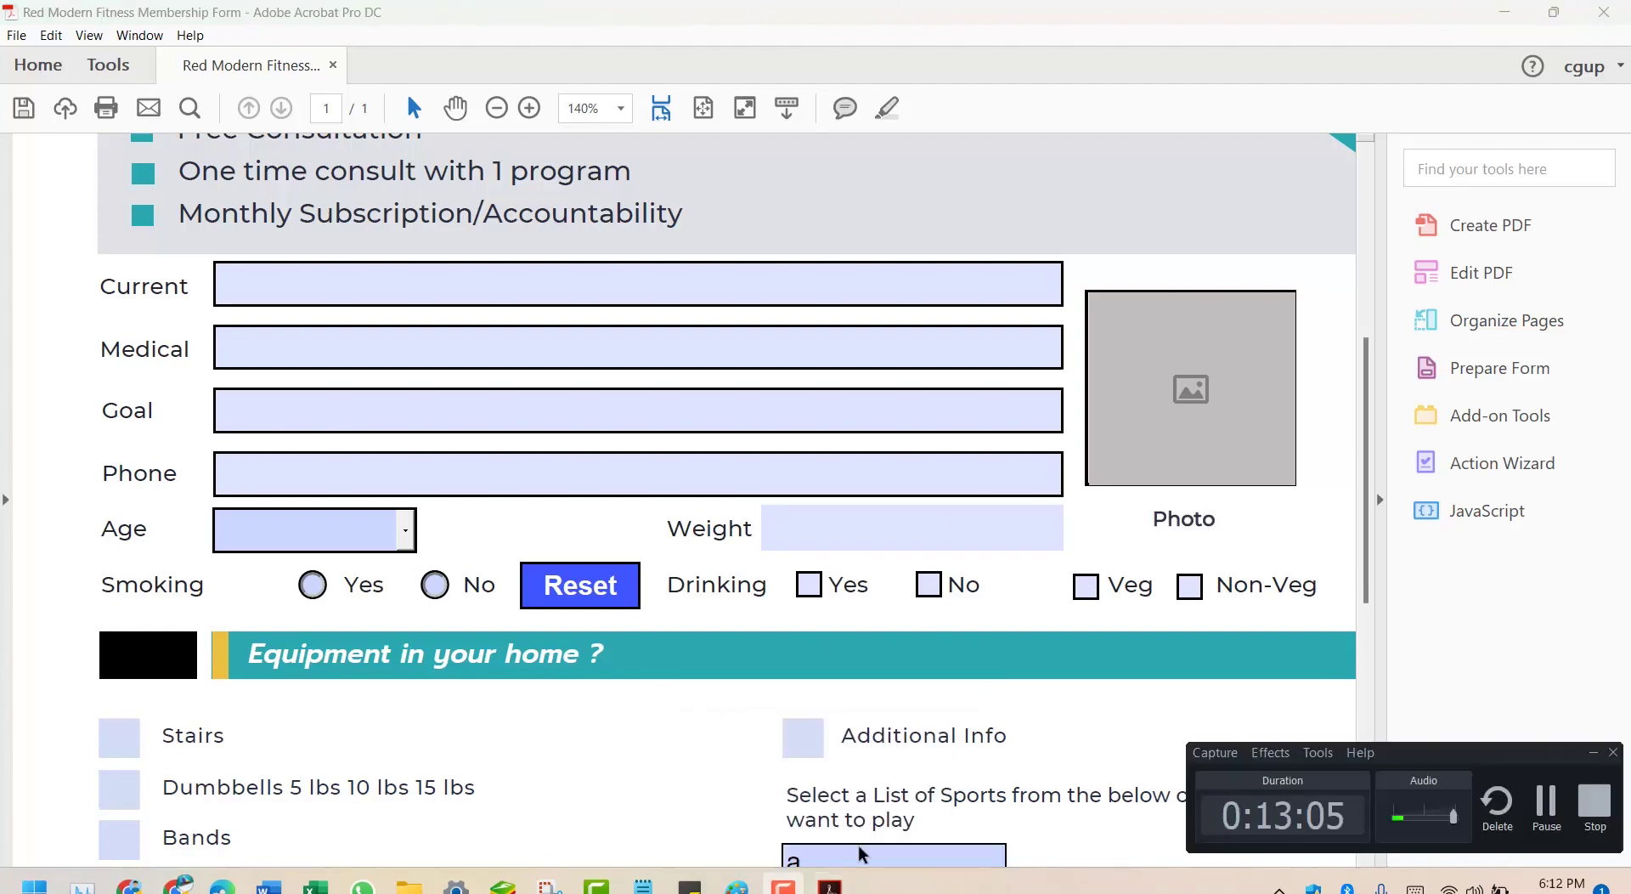